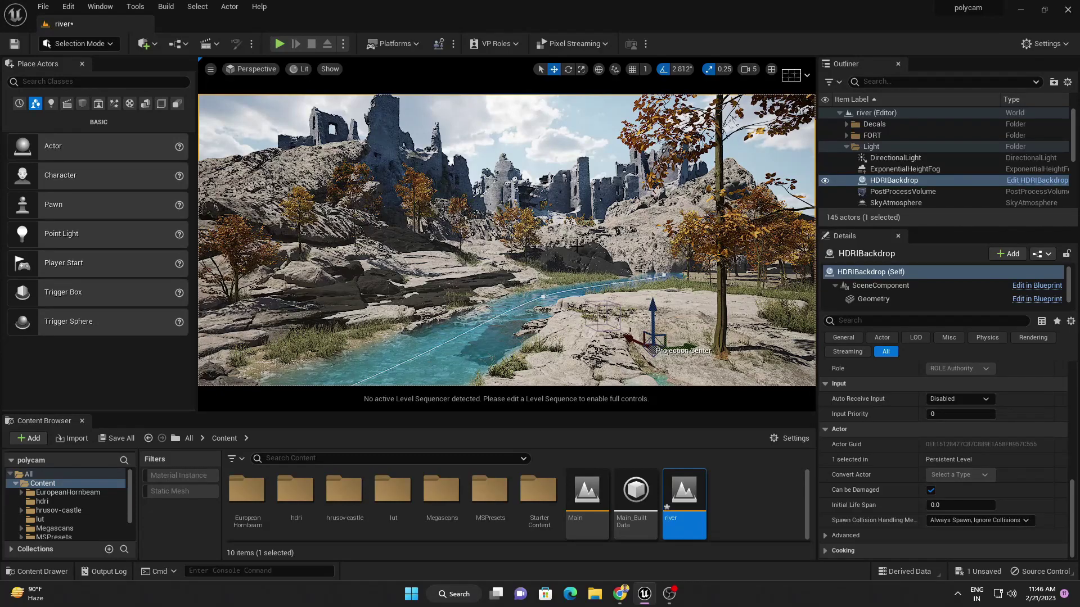
Step: Collapse the Light folder and hide every folder and actor in the Outliner
click(846, 147)
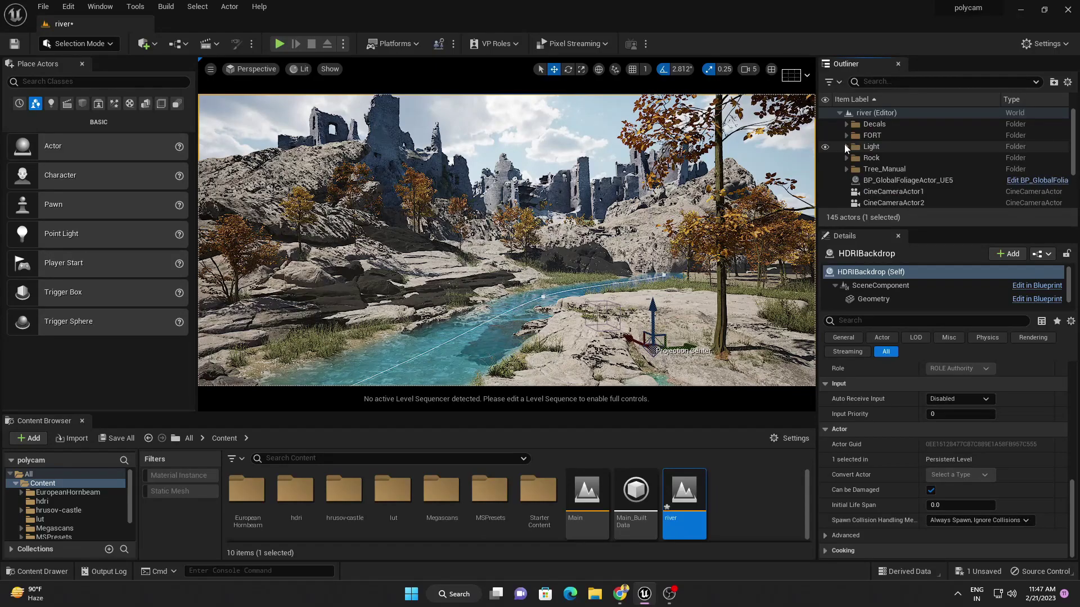
drag(824, 124, 819, 203)
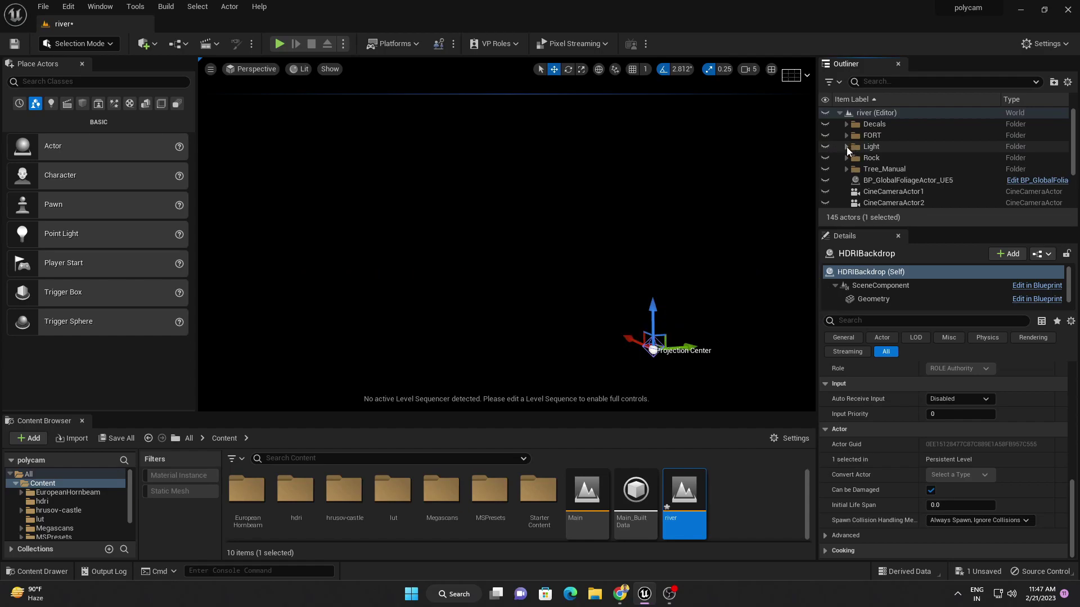
Step: Expand the Light folder and unhide the DirectionalLight, ExponentialHeightFog and SkyAtmosphere
click(846, 147)
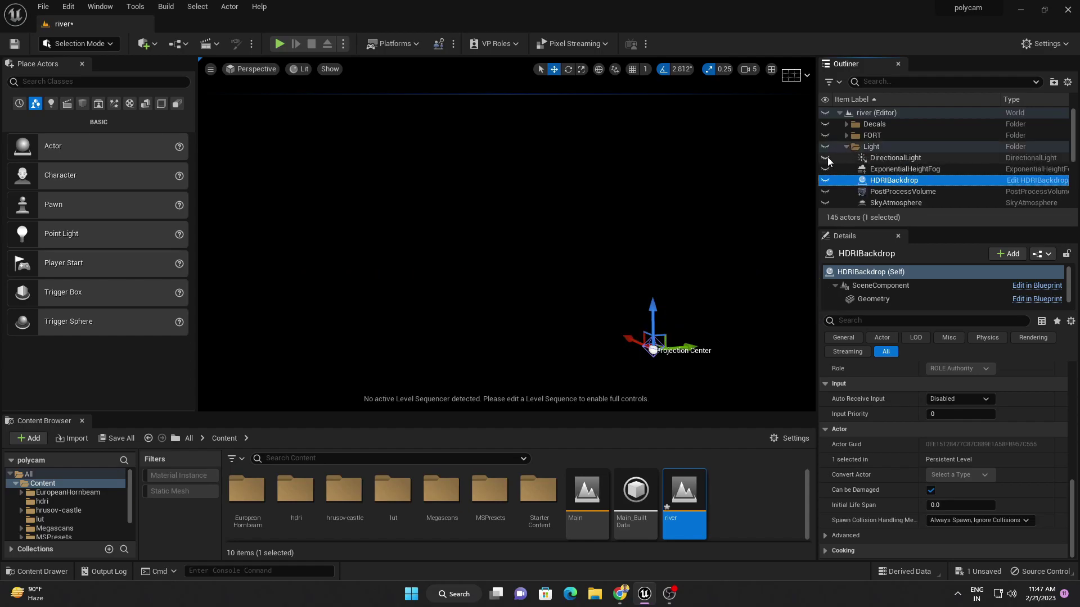
click(881, 160)
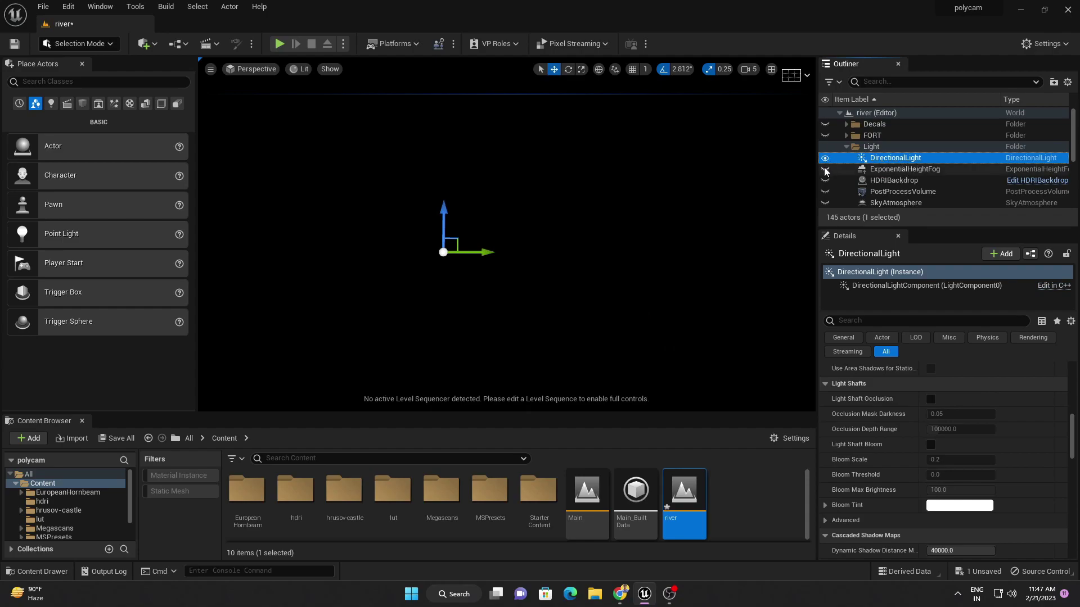
click(825, 170)
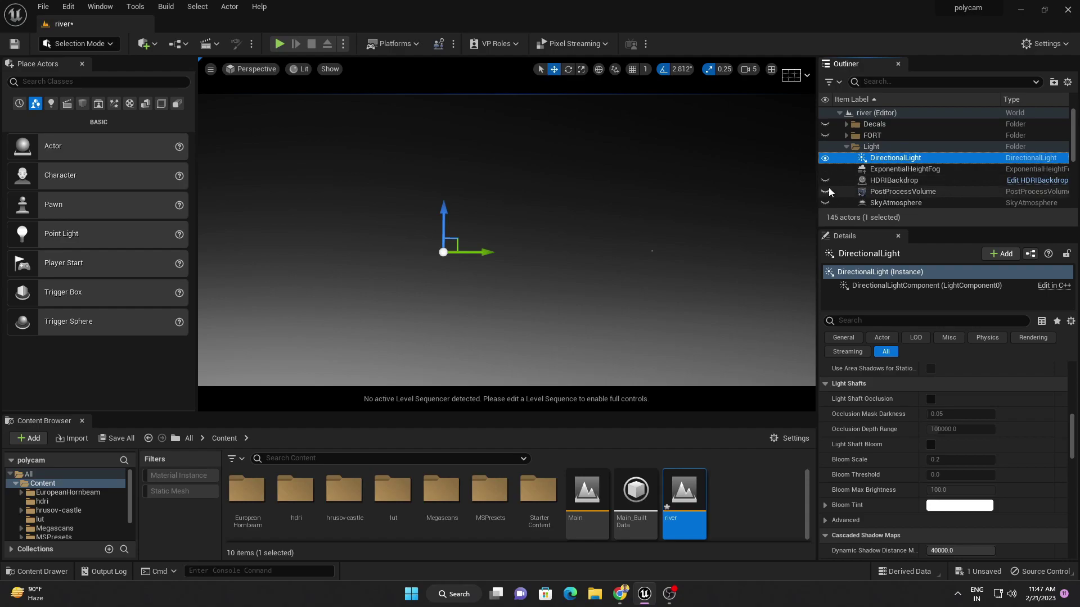
scroll(838, 182, down, 3)
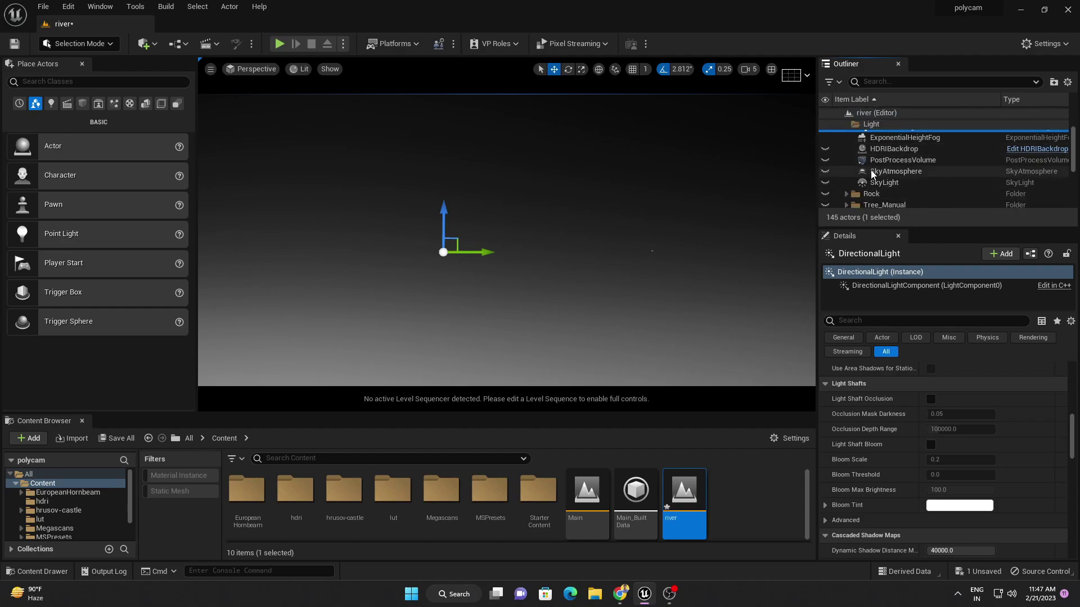
click(825, 171)
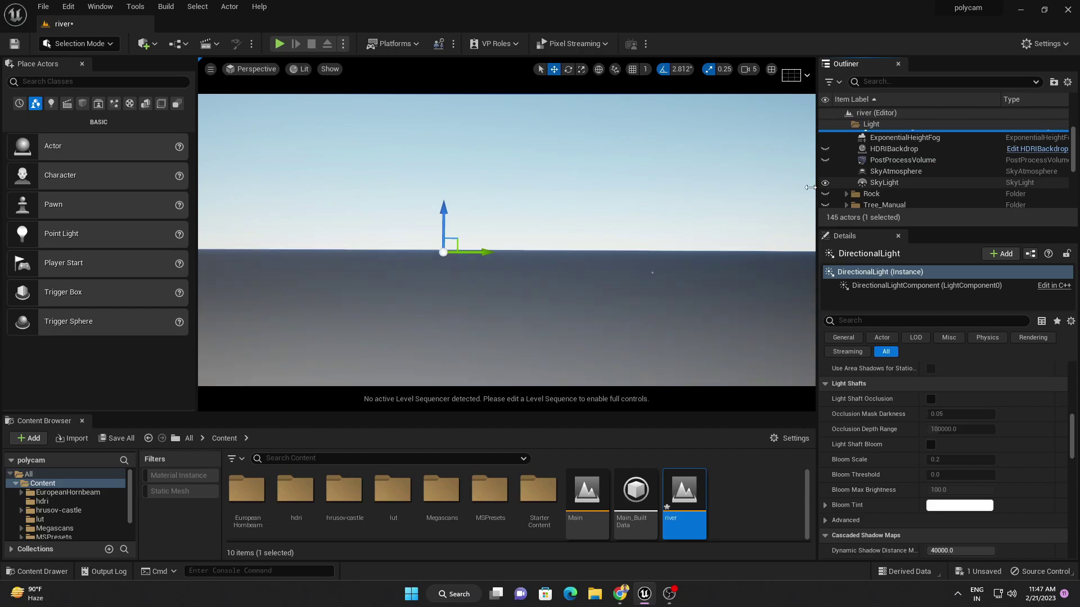
Step: Lower the horizon and unhide the PostProcessVolume and HDRIBackdrop to show the cloudy sky
right_drag(799, 191, 813, 169)
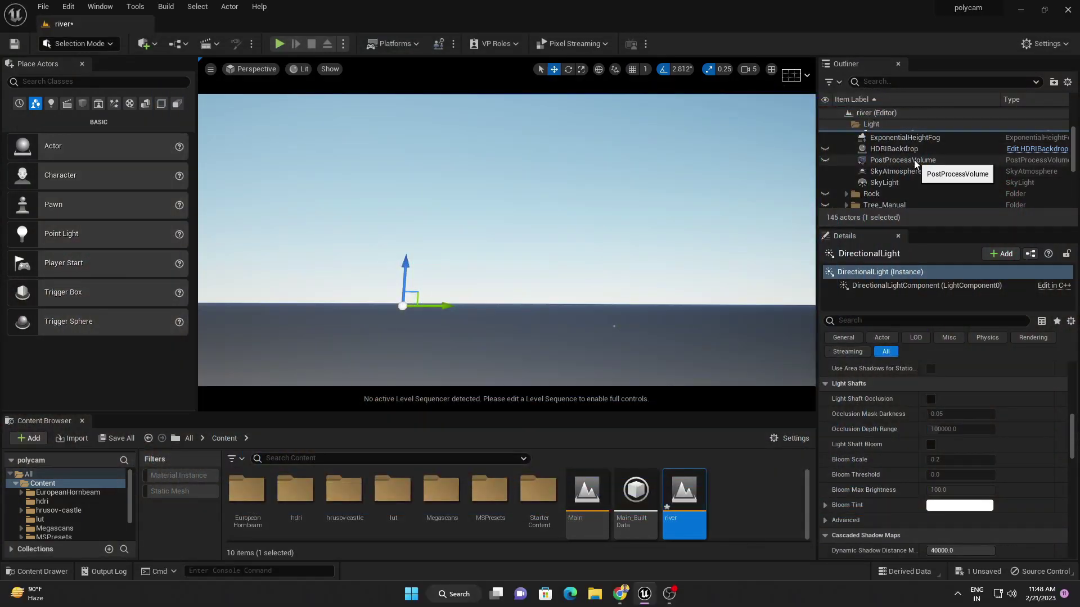
click(826, 161)
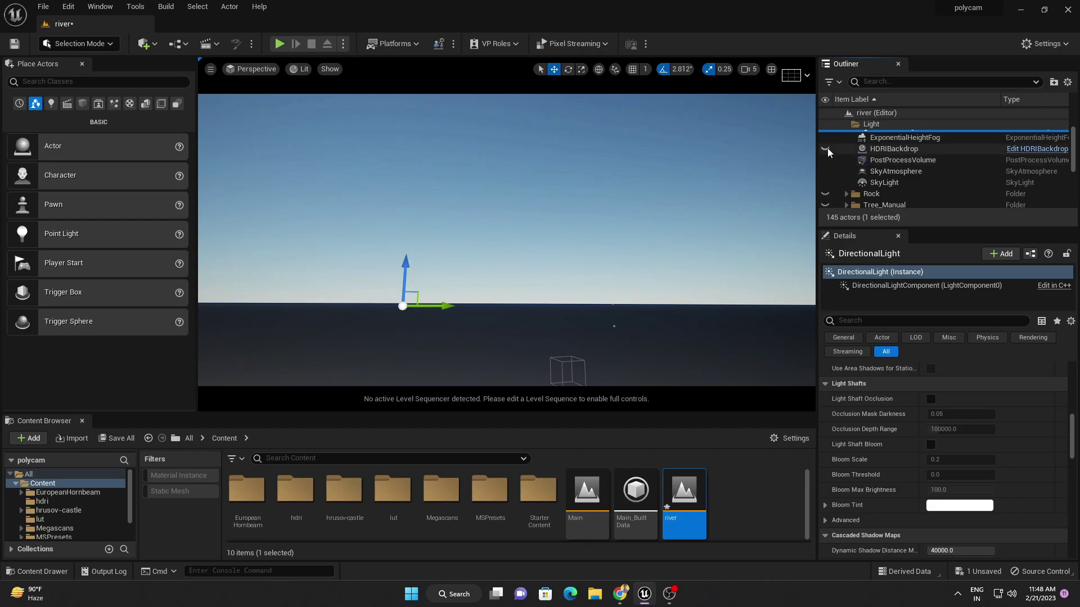
click(827, 149)
Step: Select the HDRIBackdrop in the Outliner to show its settings in Details
right_drag(651, 195, 618, 225)
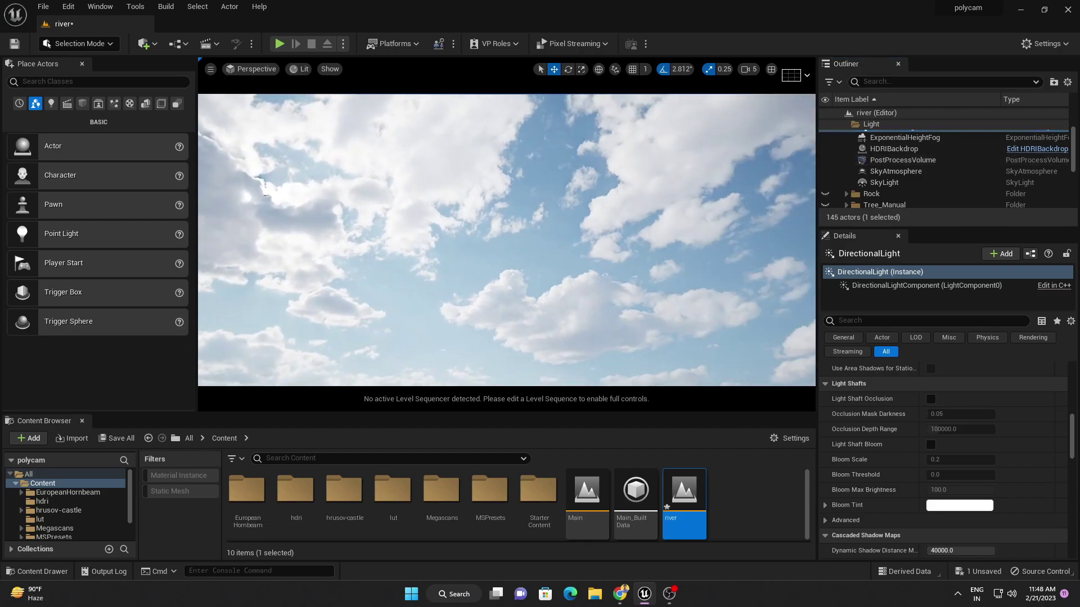
scroll(943, 198, up, 1)
scroll(943, 194, up, 1)
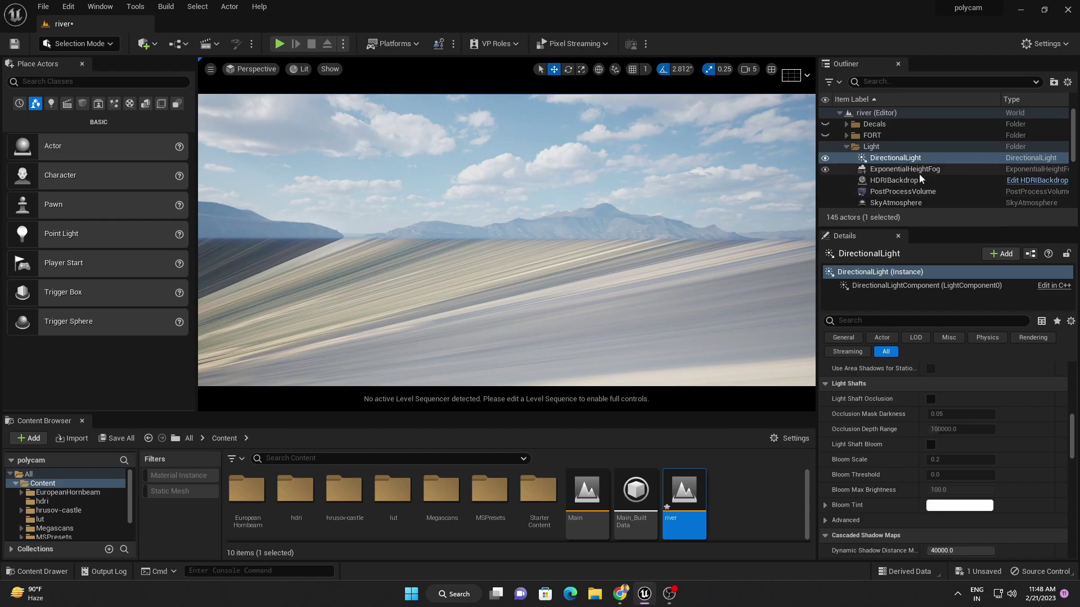
scroll(919, 174, down, 1)
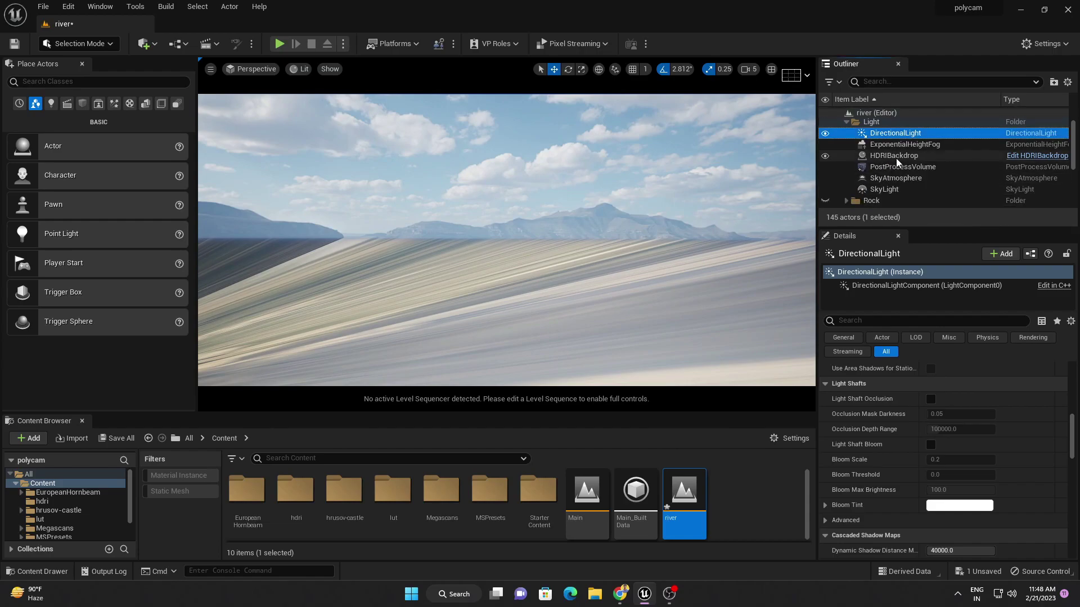
click(900, 157)
Step: Browse the Cubemap picker and close it, keeping clarens_midday_4k
scroll(943, 468, down, 3)
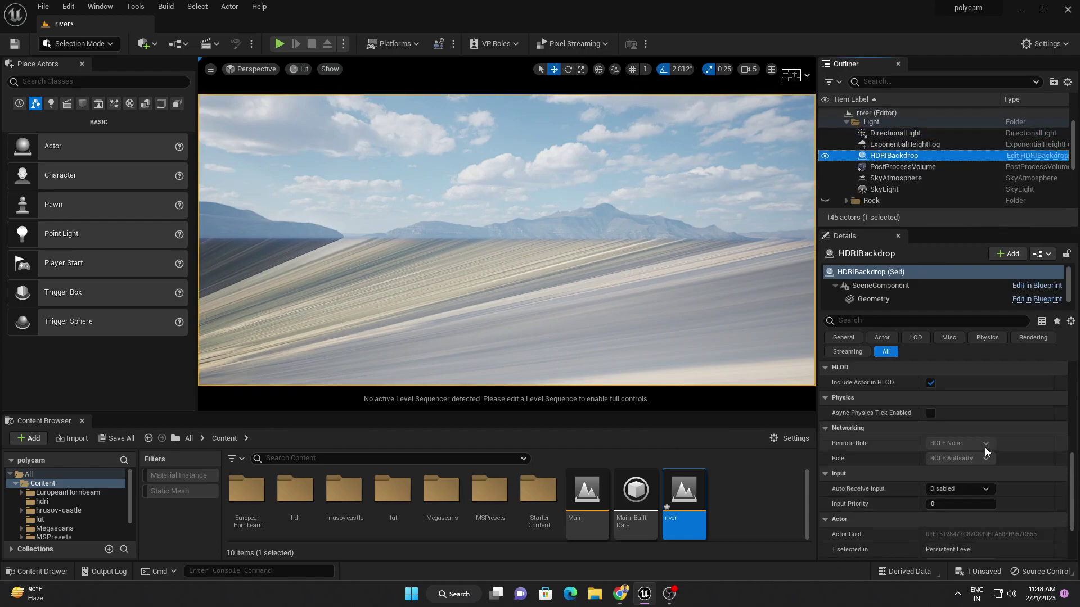
scroll(984, 447, down, 3)
scroll(1065, 437, up, 3)
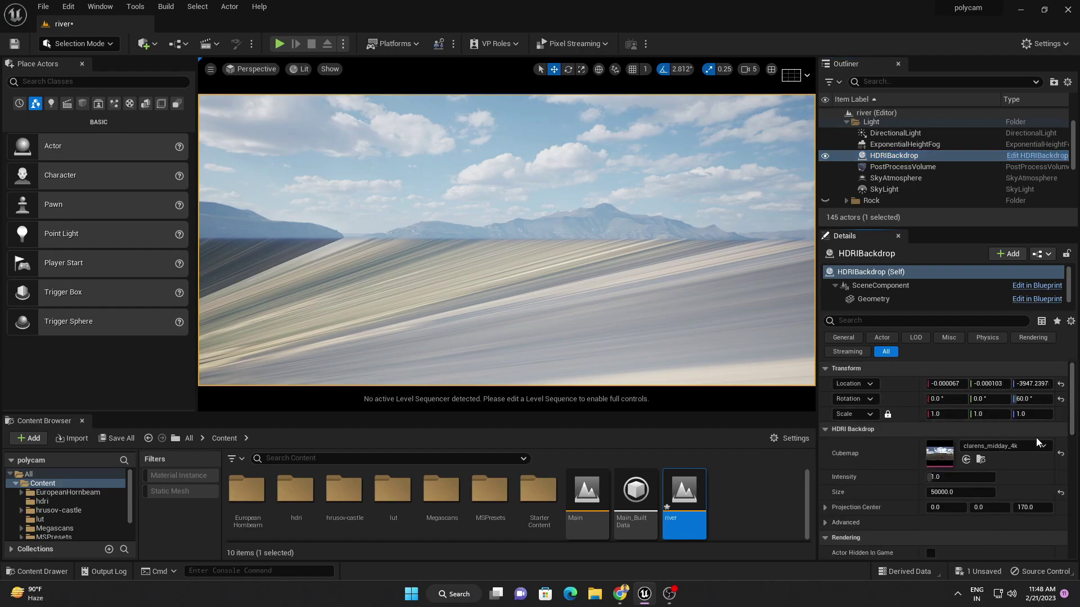
click(1027, 446)
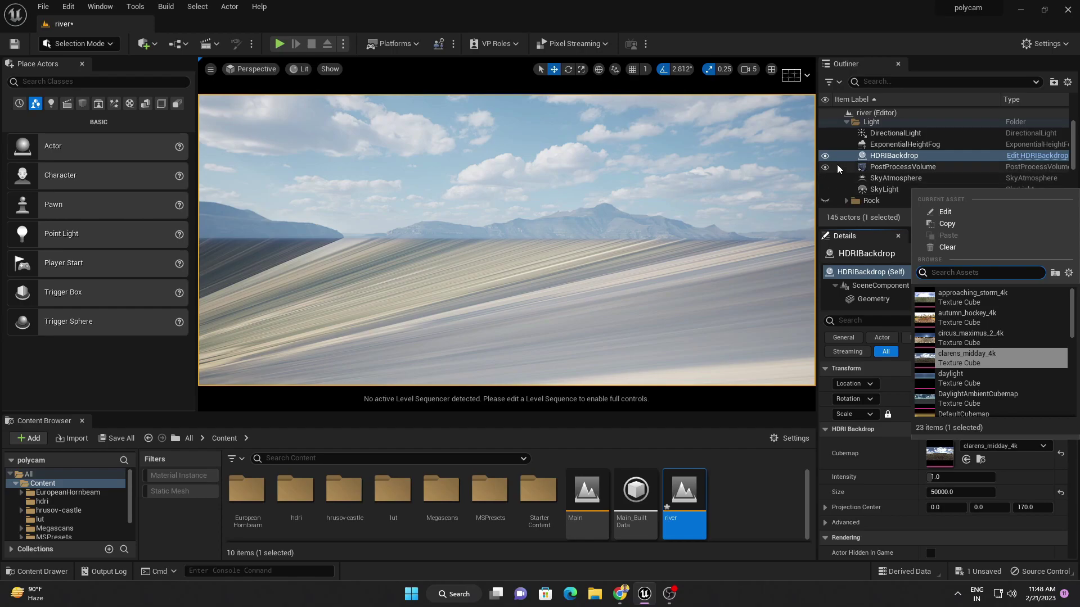
click(887, 160)
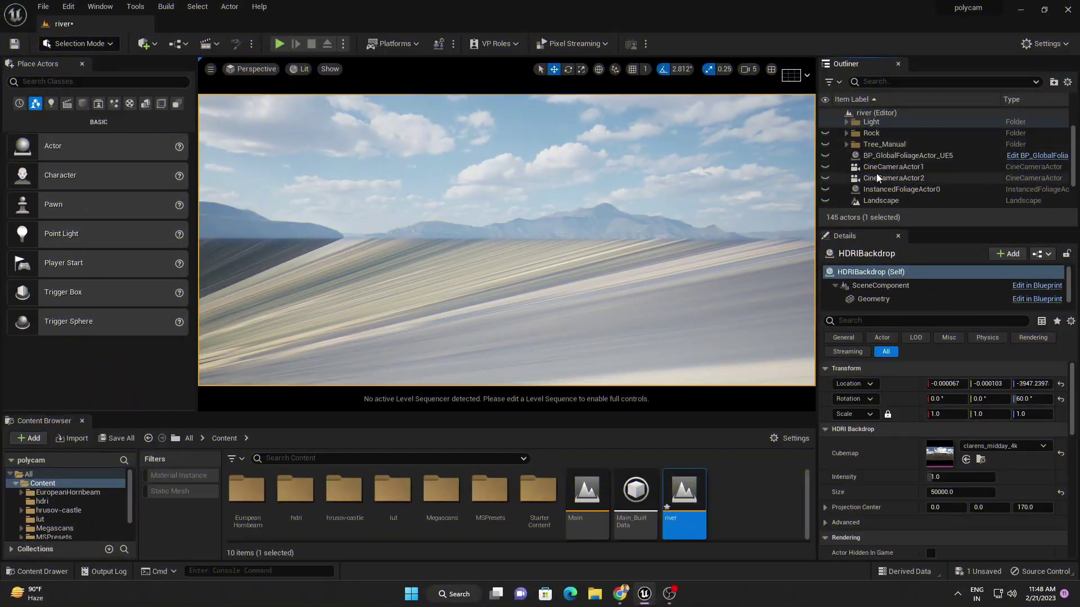
drag(1072, 166, 1072, 185)
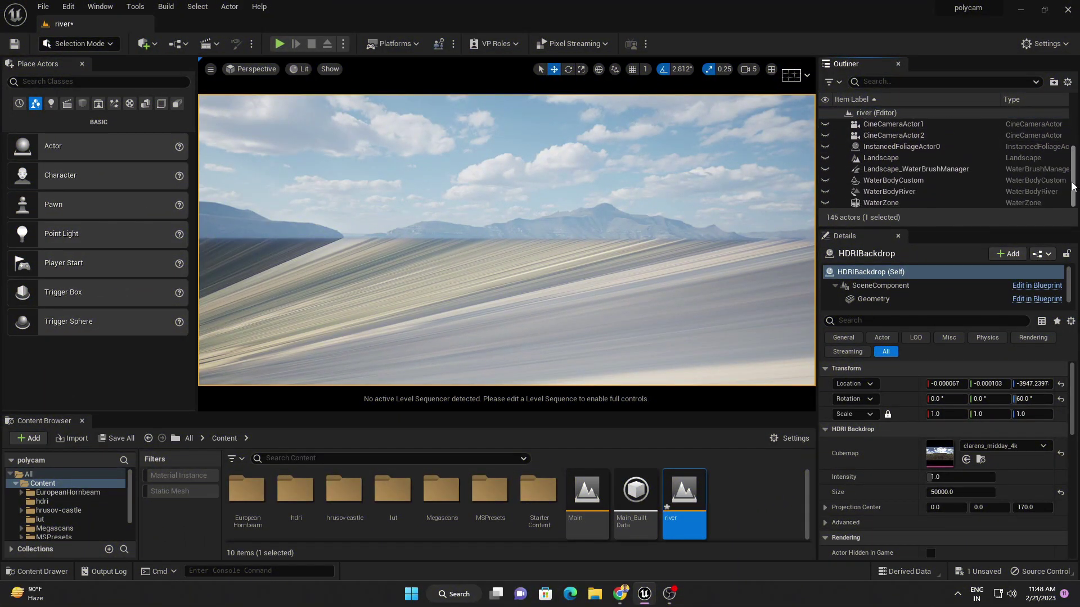
Step: Unhide the Landscape and frame the view on the ground and mountains
click(824, 157)
key(f)
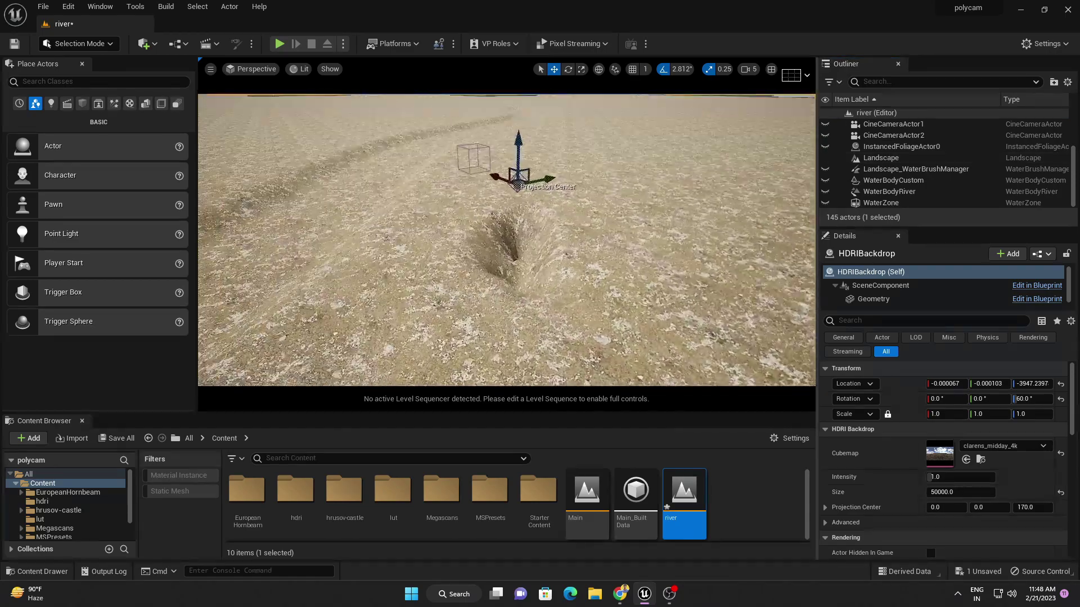
right_drag(533, 291, 533, 315)
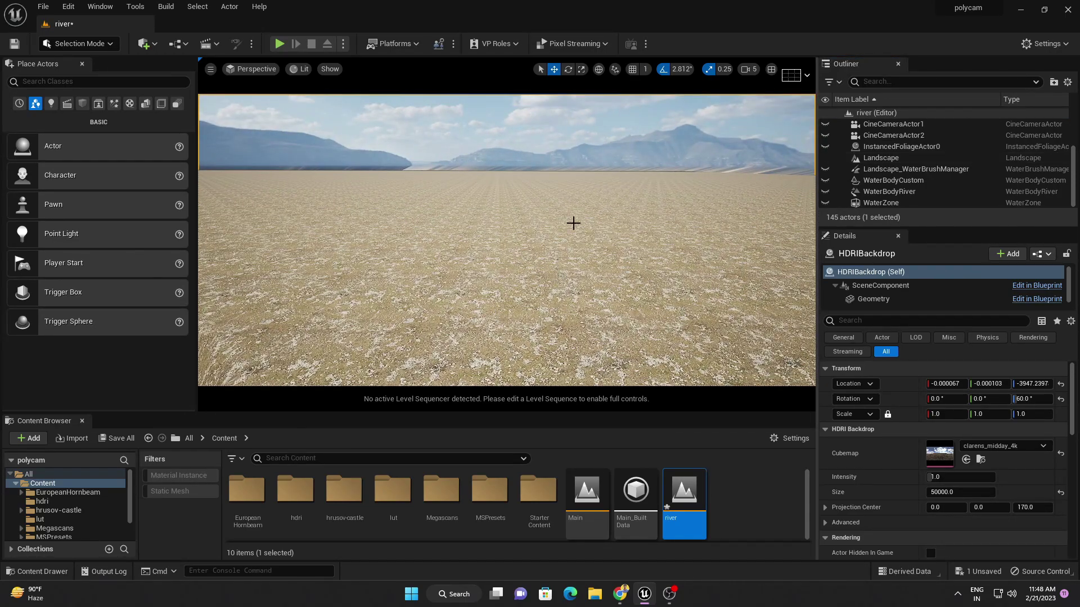
right_drag(573, 223, 573, 247)
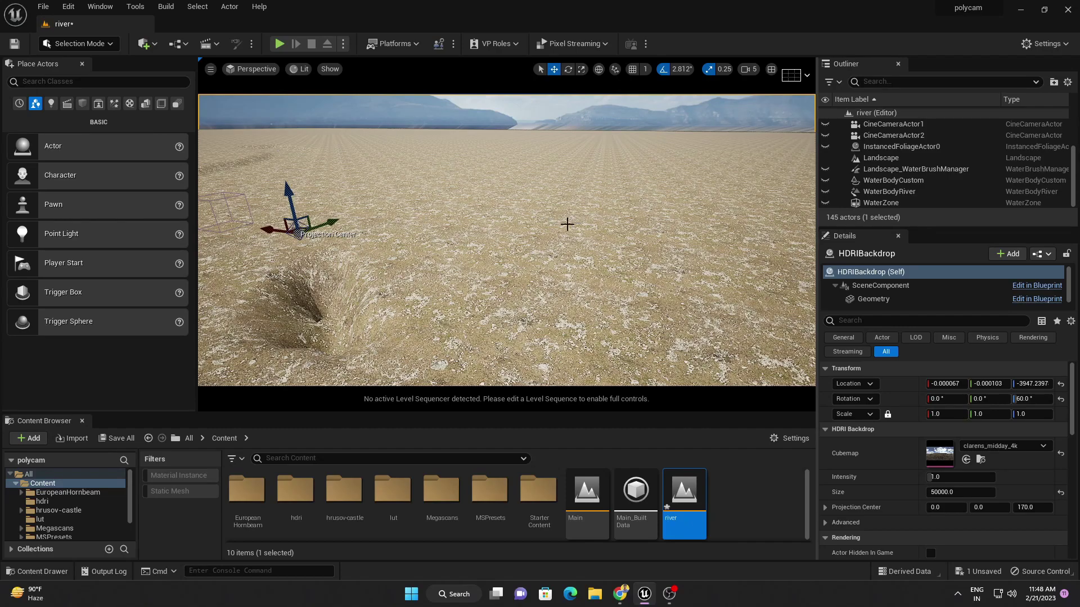
Step: Select the Landscape and scroll Details to its MI_Rocky_Wild_Grass_wffpcfbw_8K material
click(537, 206)
right_drag(545, 188, 548, 169)
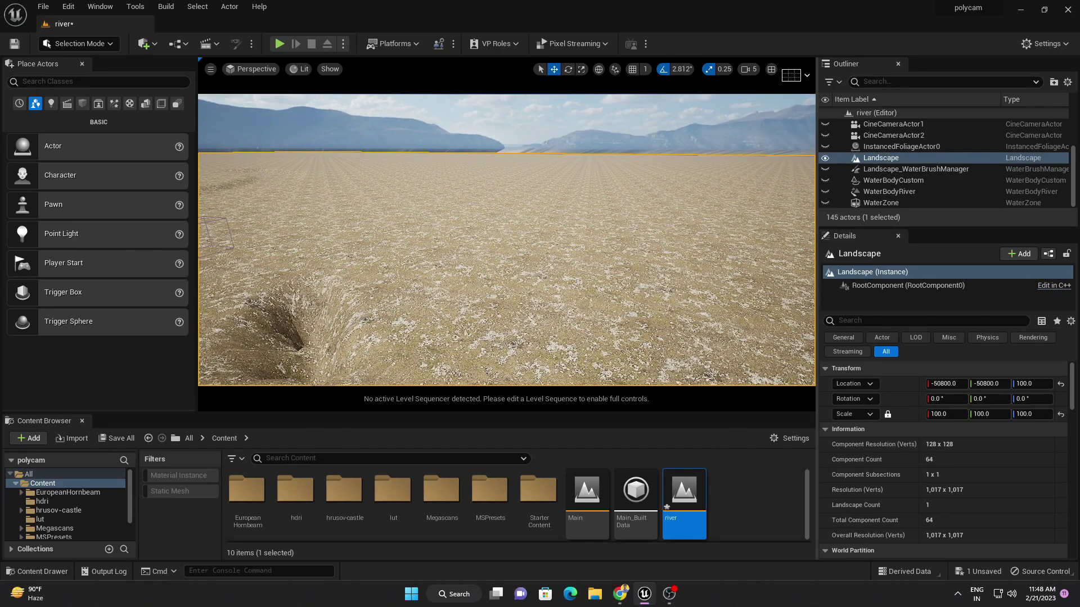
scroll(956, 475, down, 3)
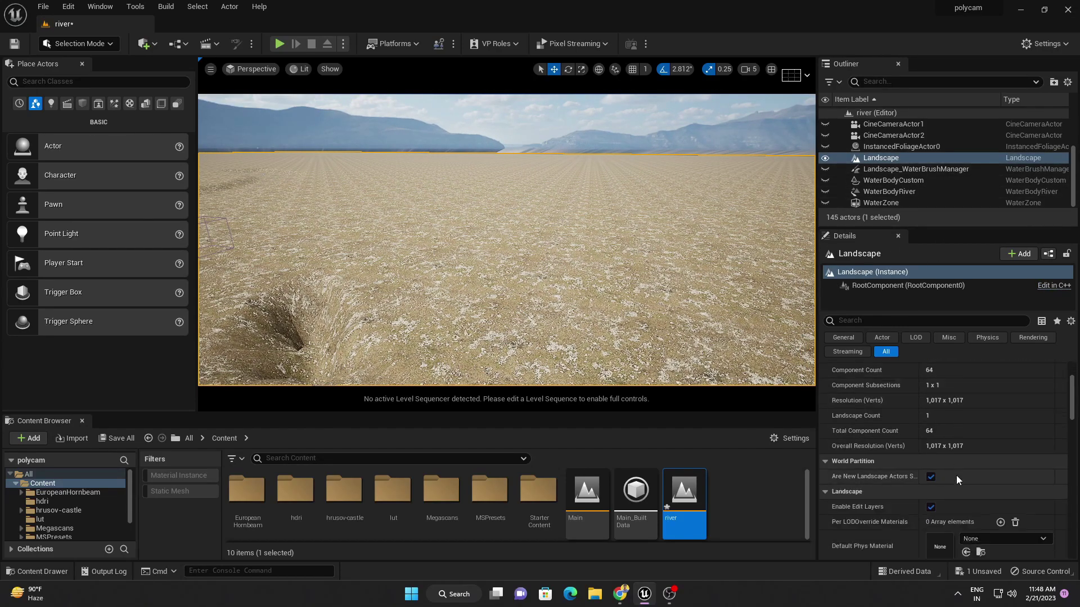
scroll(956, 475, down, 2)
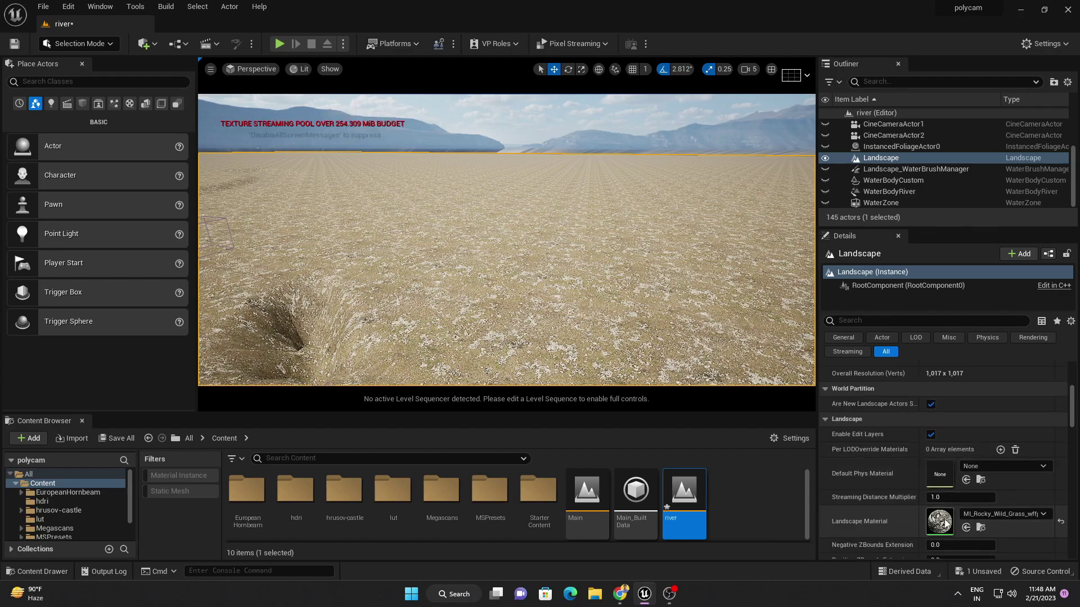
scroll(911, 473, down, 2)
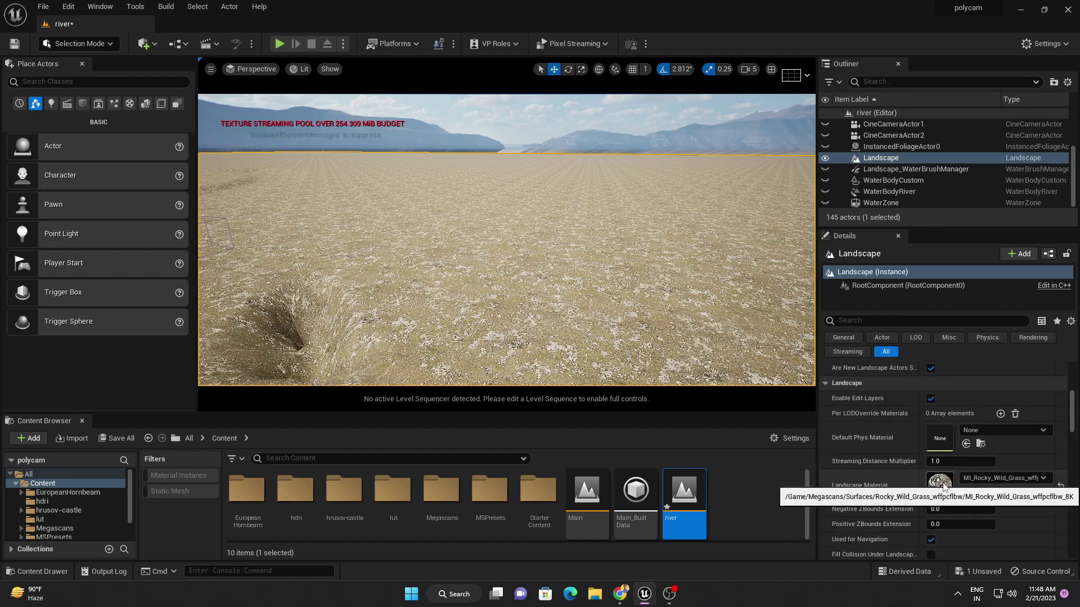
double_click(948, 486)
drag(286, 255, 236, 255)
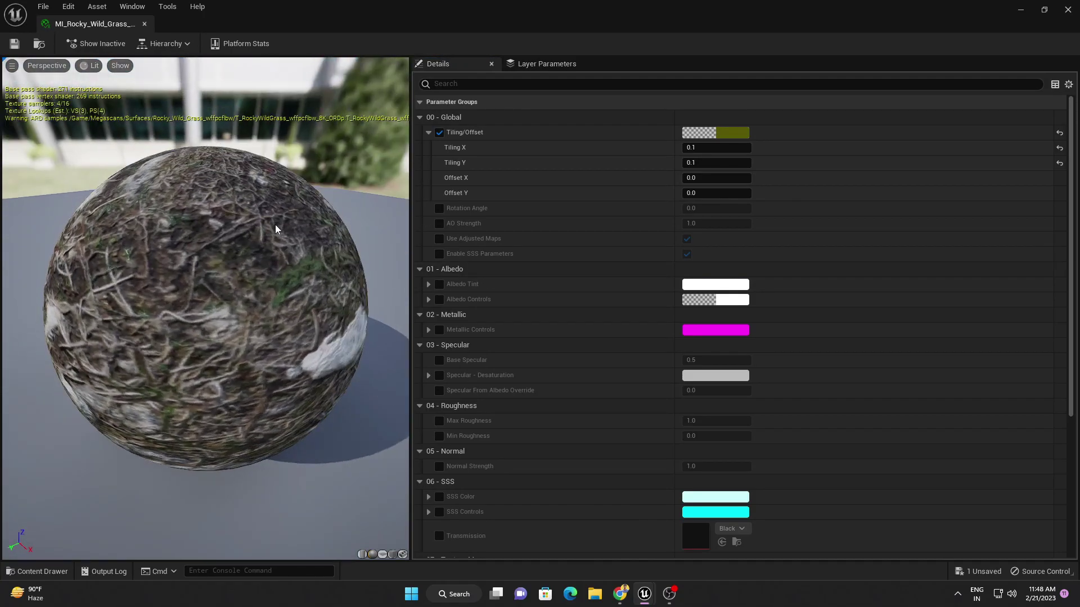
scroll(264, 219, down, 2)
scroll(264, 218, up, 5)
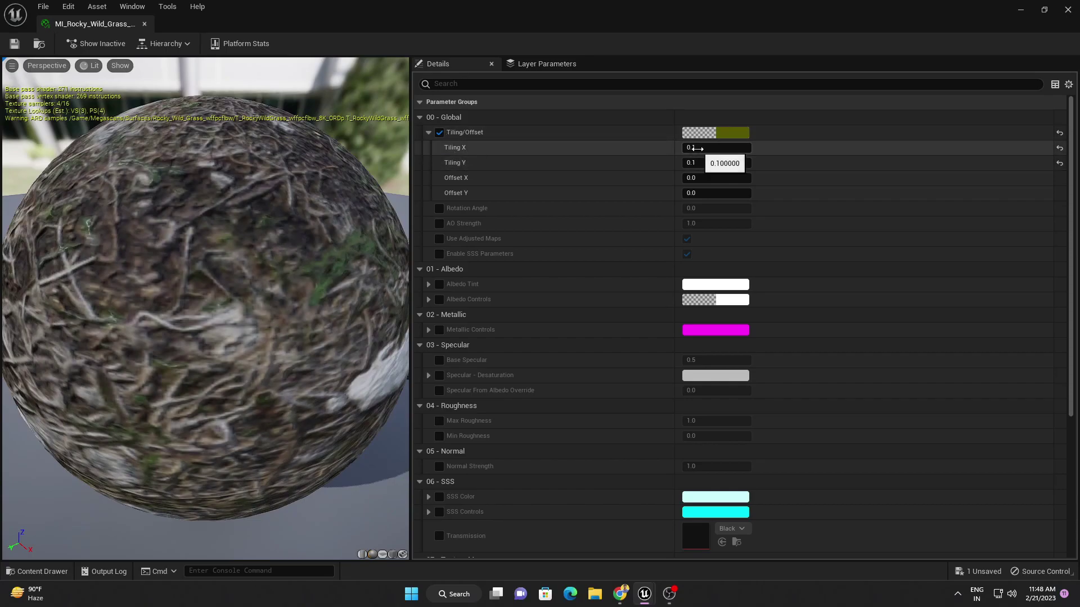
click(145, 26)
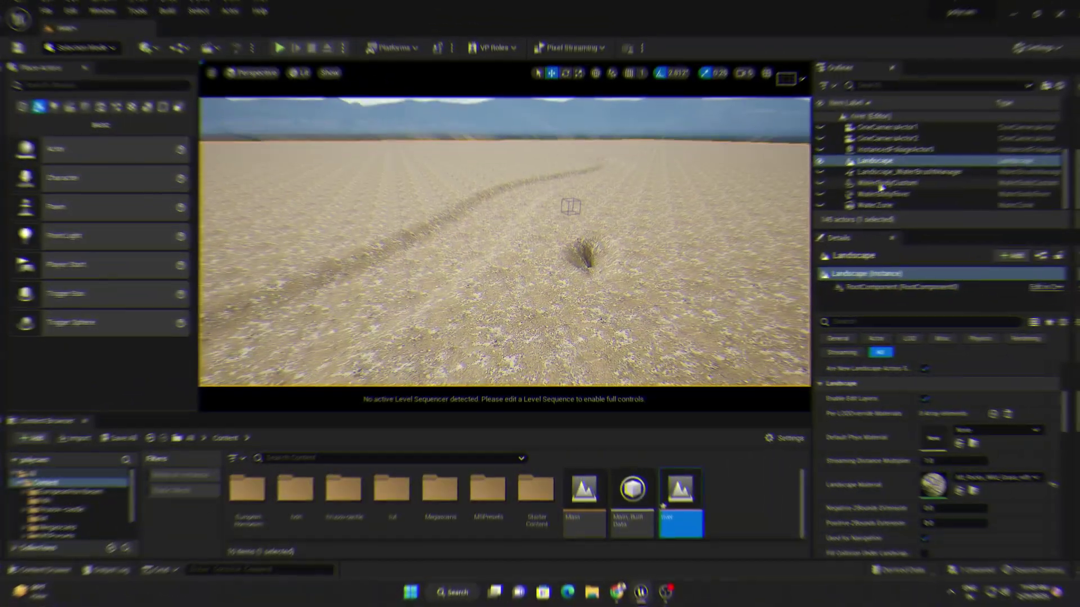
drag(827, 181, 825, 204)
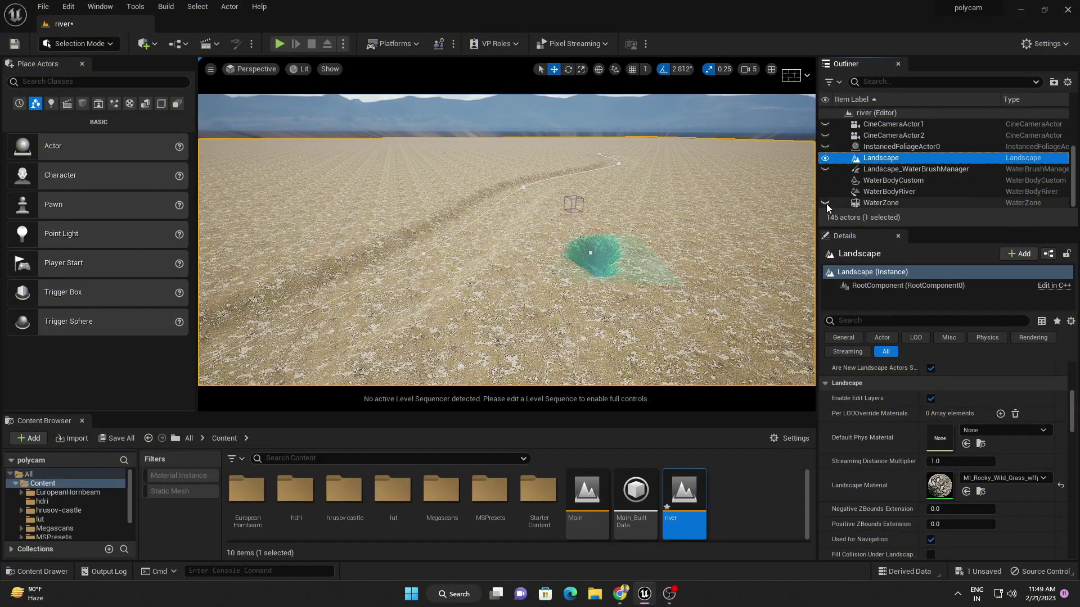
right_drag(592, 202, 592, 202)
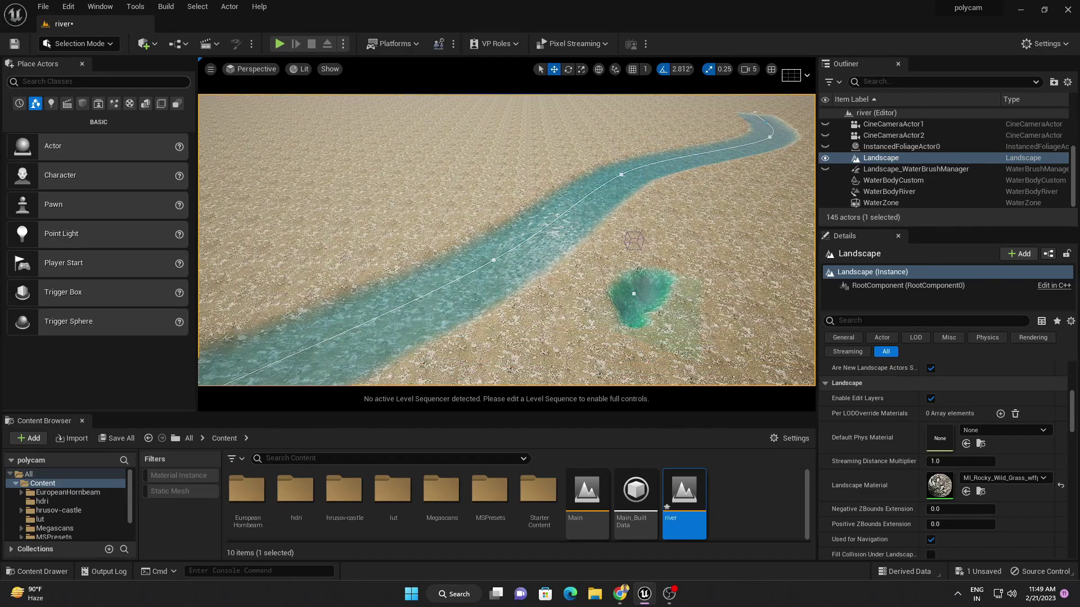
text(wa)
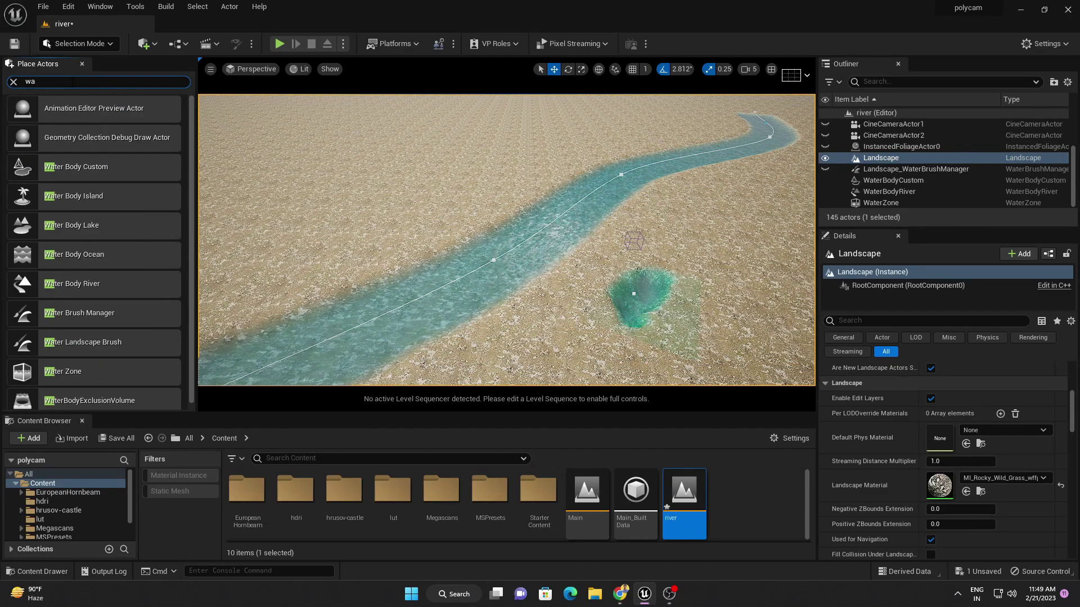
text(t)
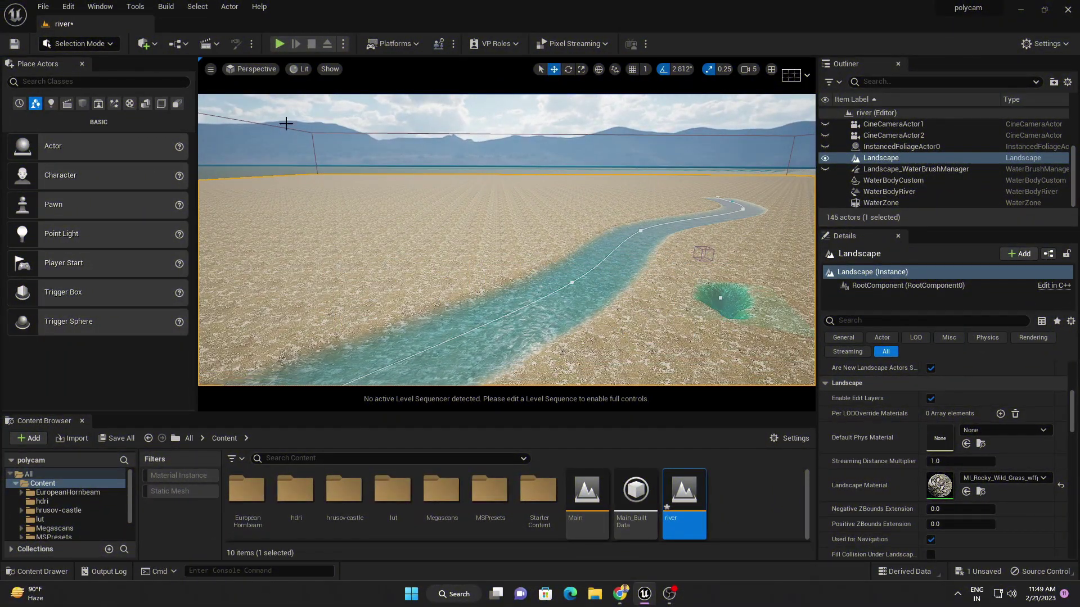
Step: Browse the downloaded rocks and surfaces in Bridge's Local Megascans library, then minimize Bridge
click(145, 43)
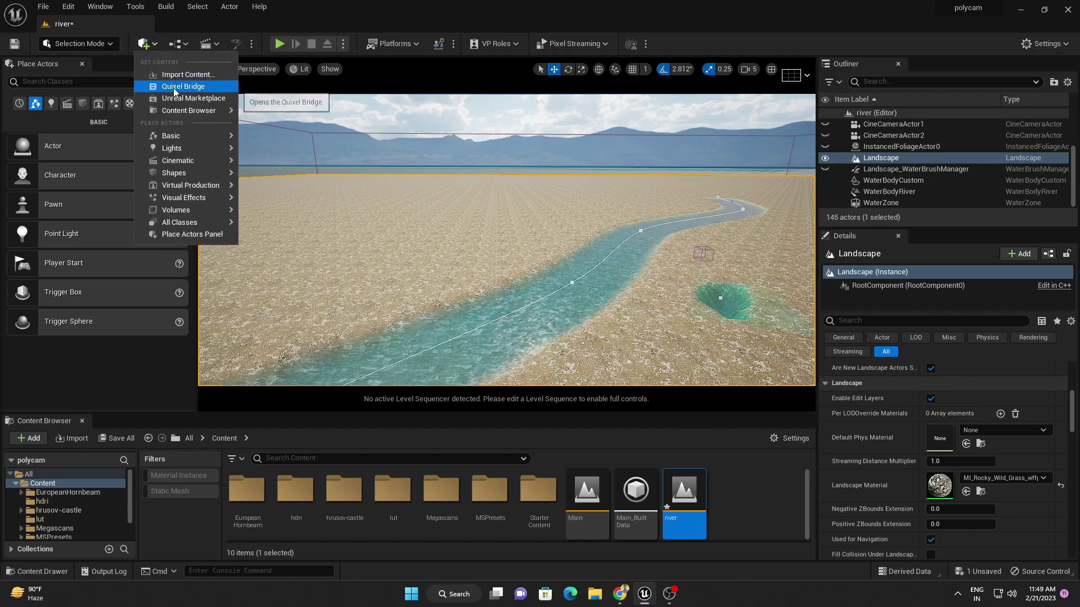
click(203, 87)
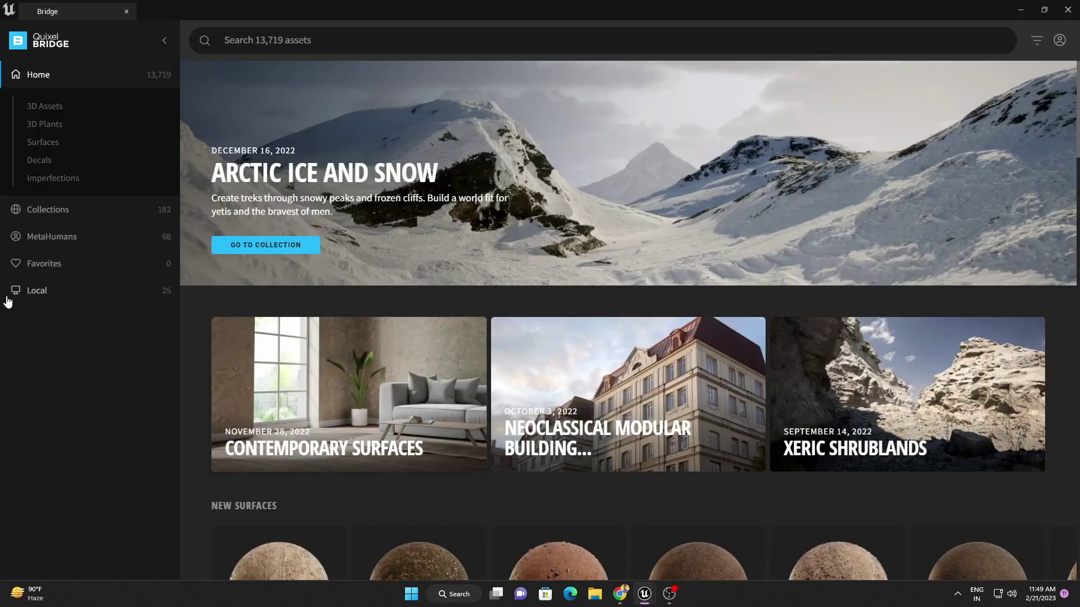
click(37, 290)
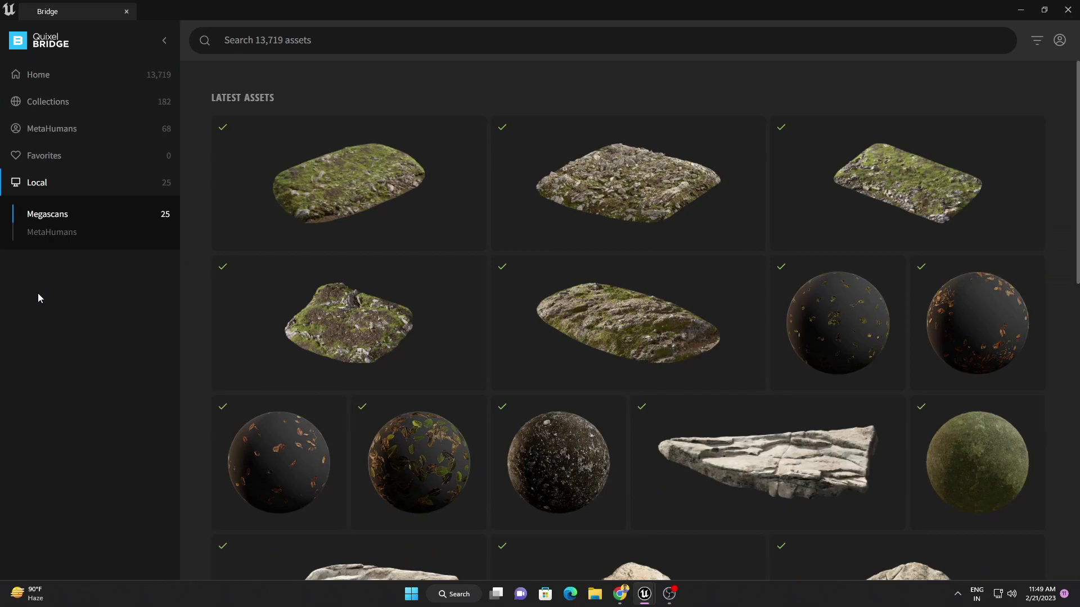
scroll(626, 383, down, 3)
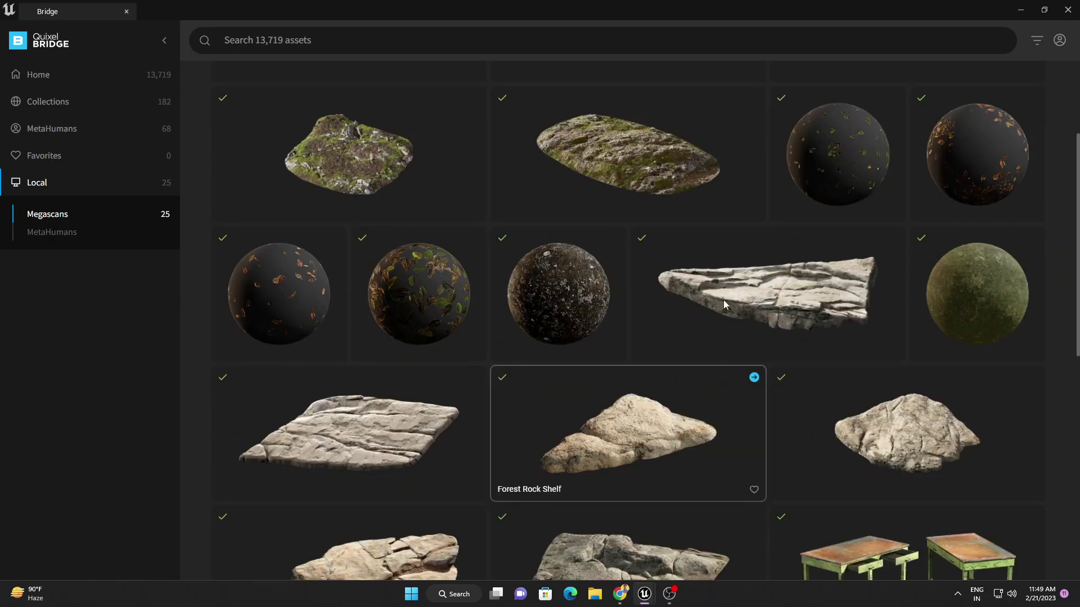
scroll(534, 301, down, 3)
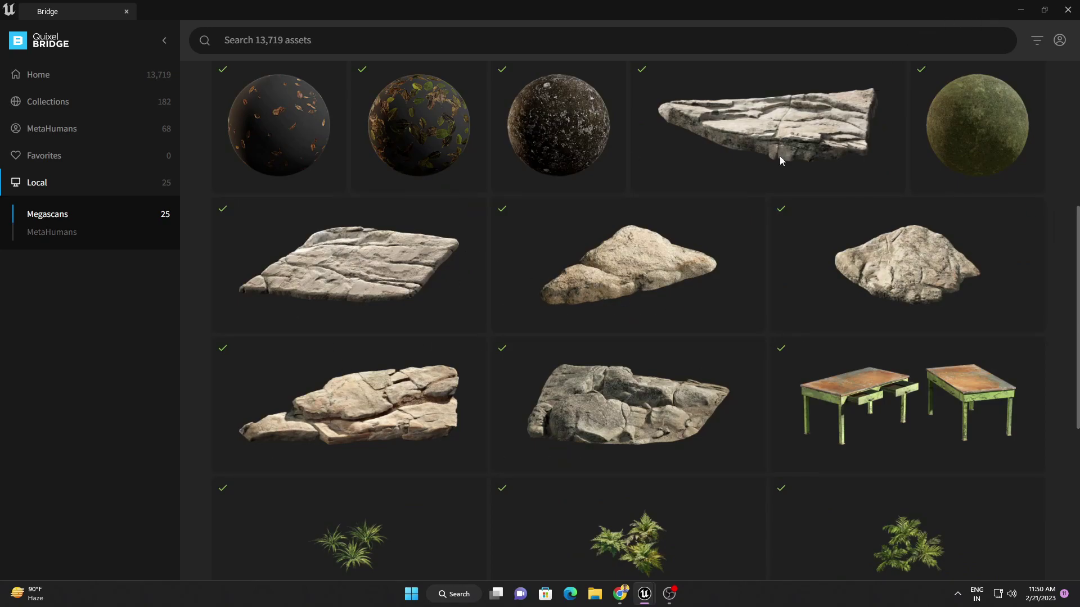
click(1019, 11)
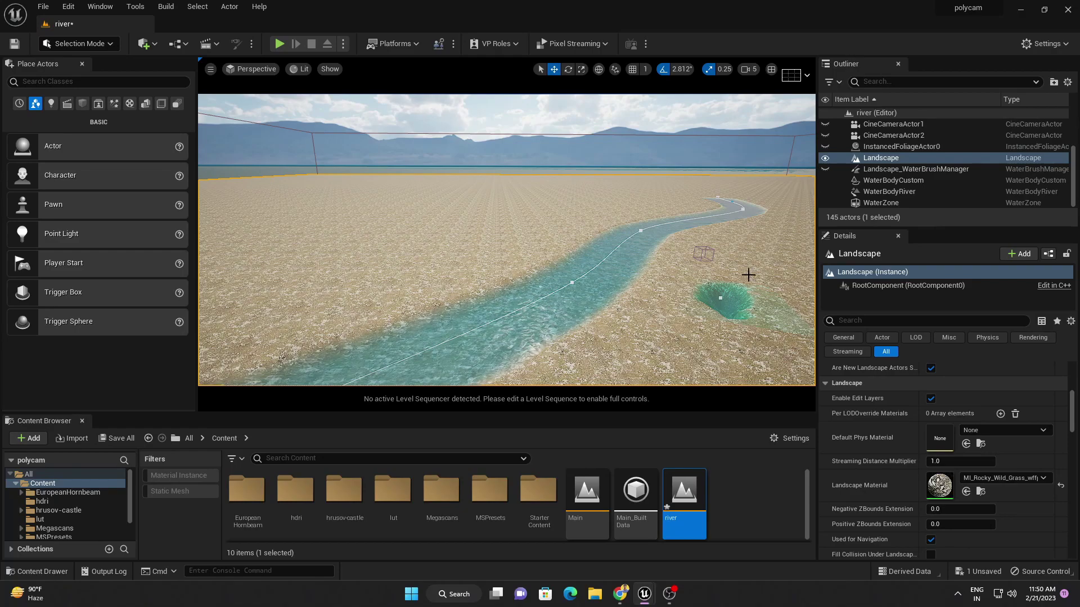
Step: Inspect the placed rocks, including the Var8 eroded ground and Var14/Var9 forest formations
scroll(853, 170, up, 3)
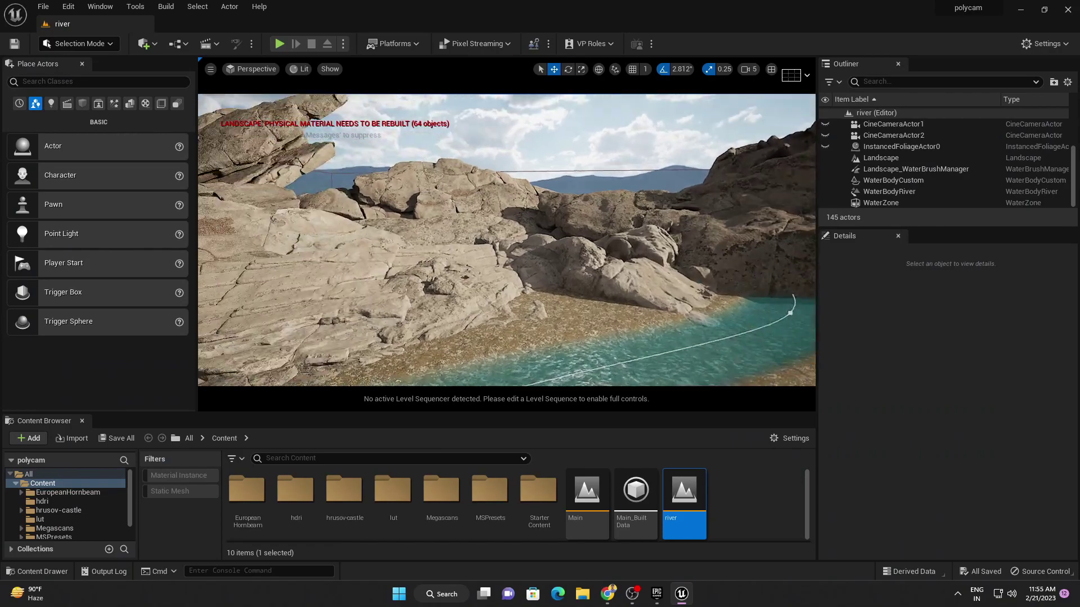
scroll(550, 257, up, 5)
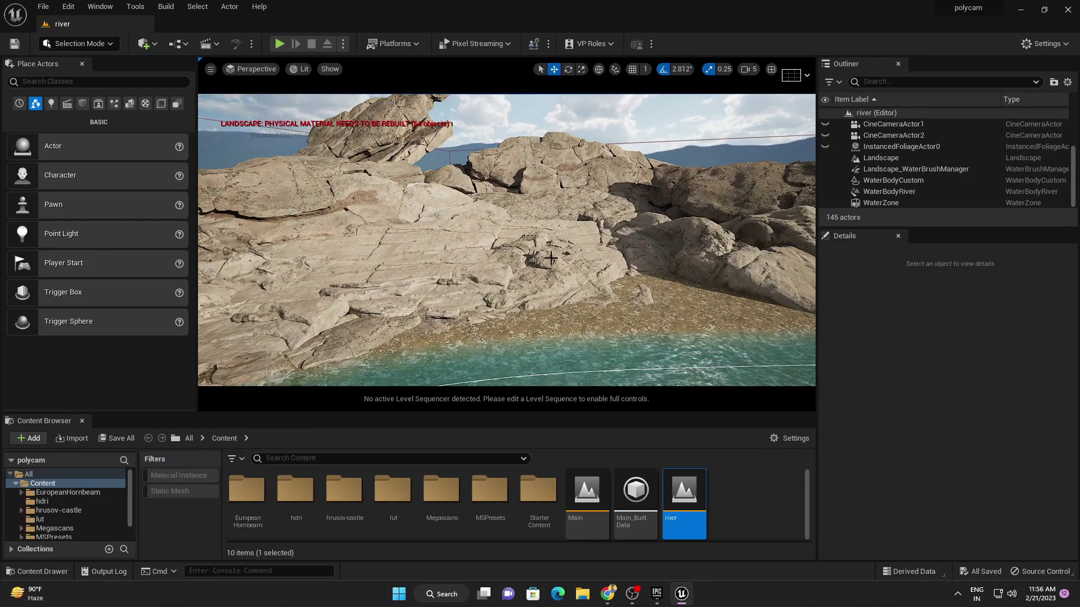
right_drag(551, 257, 550, 236)
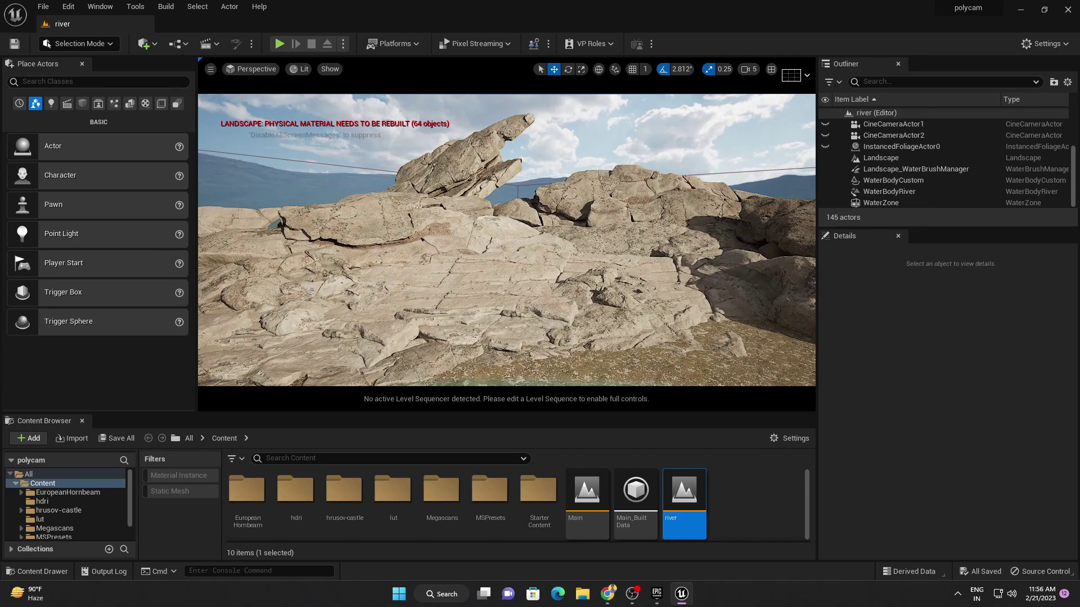
click(397, 290)
click(436, 294)
click(569, 280)
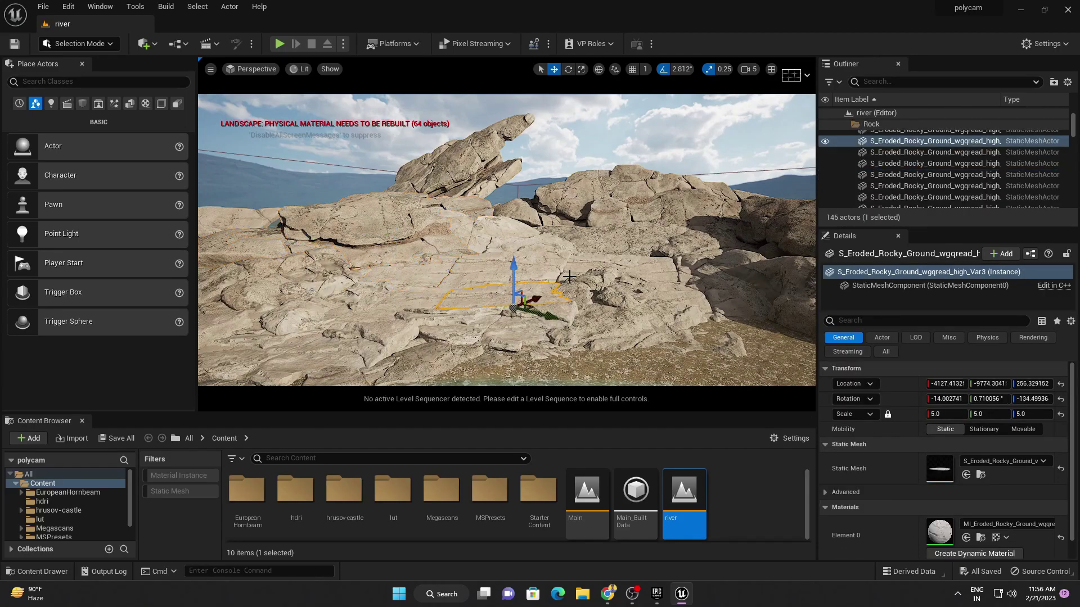
click(569, 276)
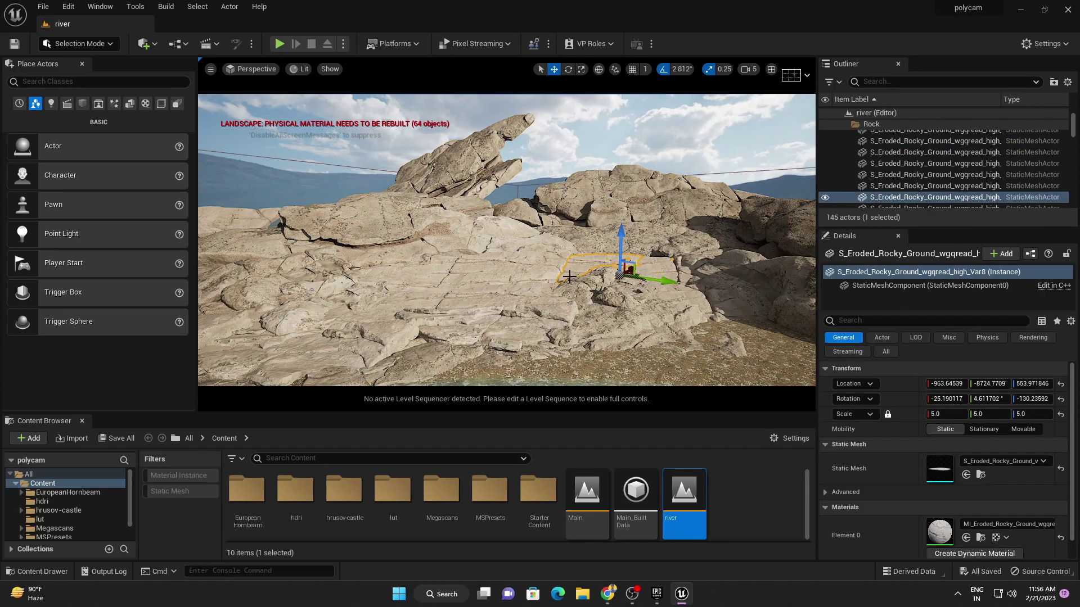
click(312, 291)
click(318, 341)
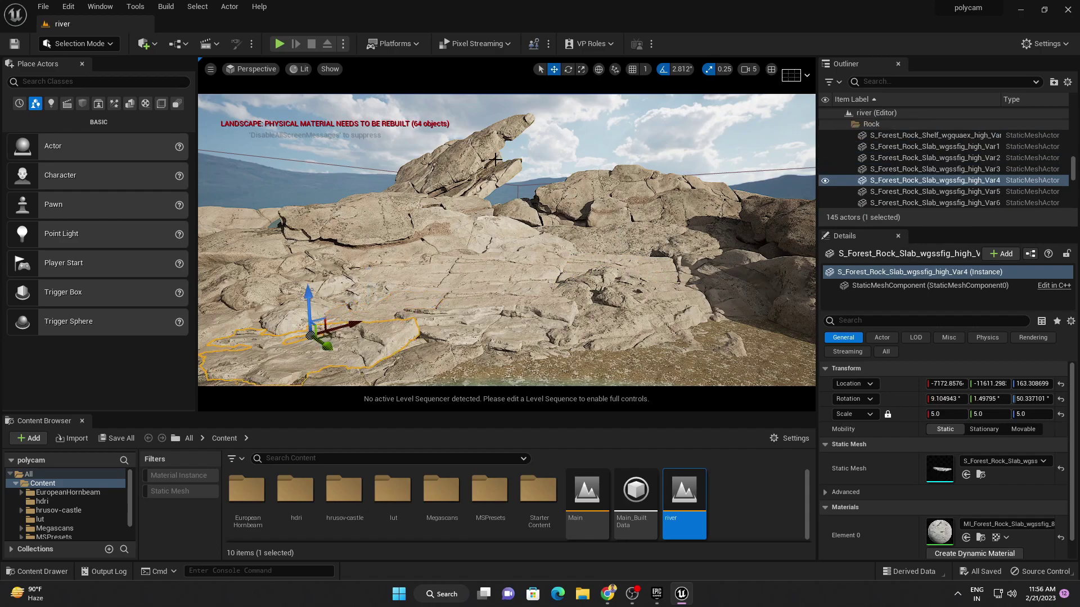
click(496, 166)
click(577, 185)
Step: Fly the camera forward over the river to view the rocky canyon
mouse_move(578, 186)
right_down()
mouse_move(641, 226)
mouse_move(736, 193)
mouse_move(735, 210)
mouse_move(725, 199)
right_up()
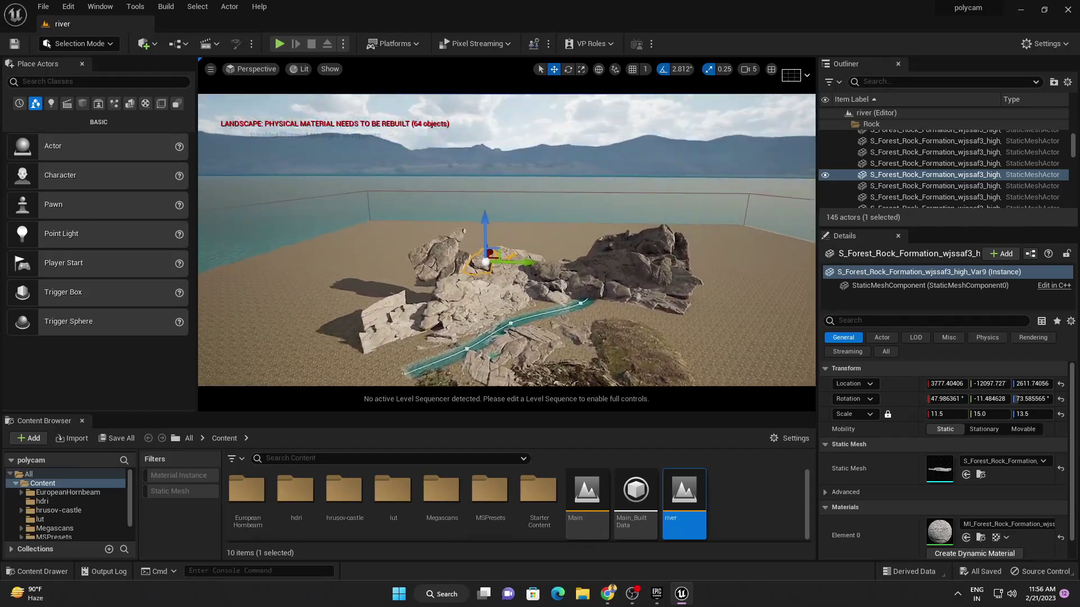
scroll(719, 192, up, 2)
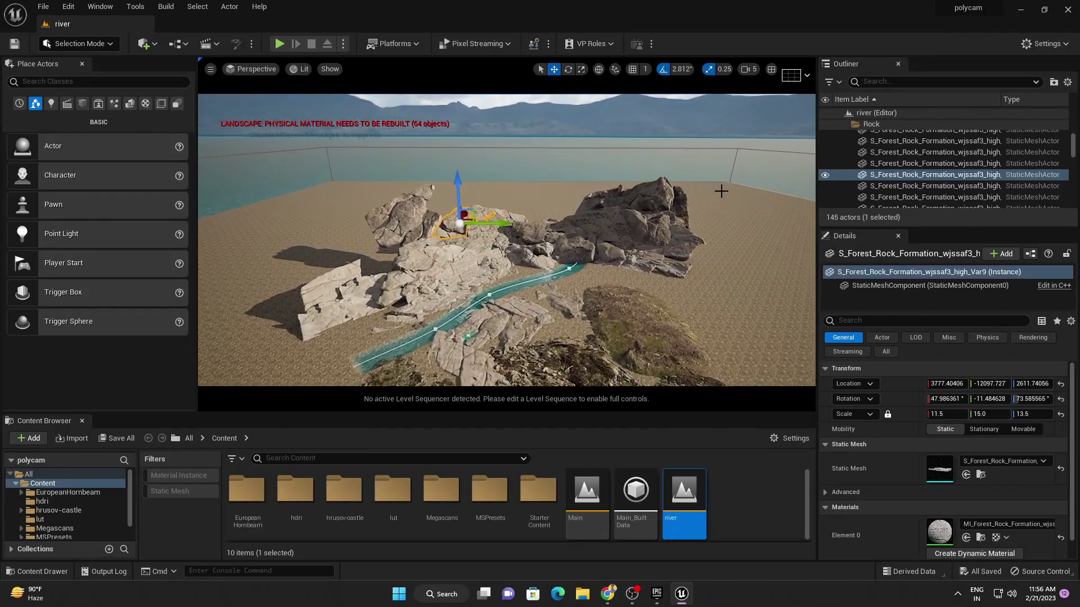
scroll(718, 188, up, 2)
scroll(711, 185, up, 2)
scroll(703, 182, up, 2)
scroll(700, 181, up, 2)
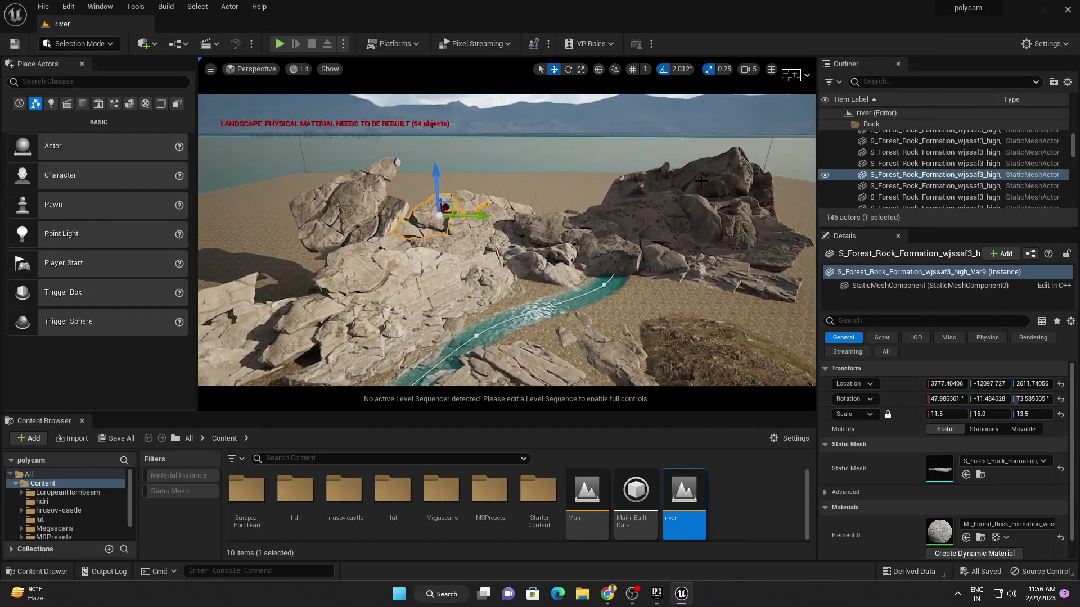
scroll(701, 181, up, 2)
scroll(701, 181, up, 2)
scroll(701, 180, up, 2)
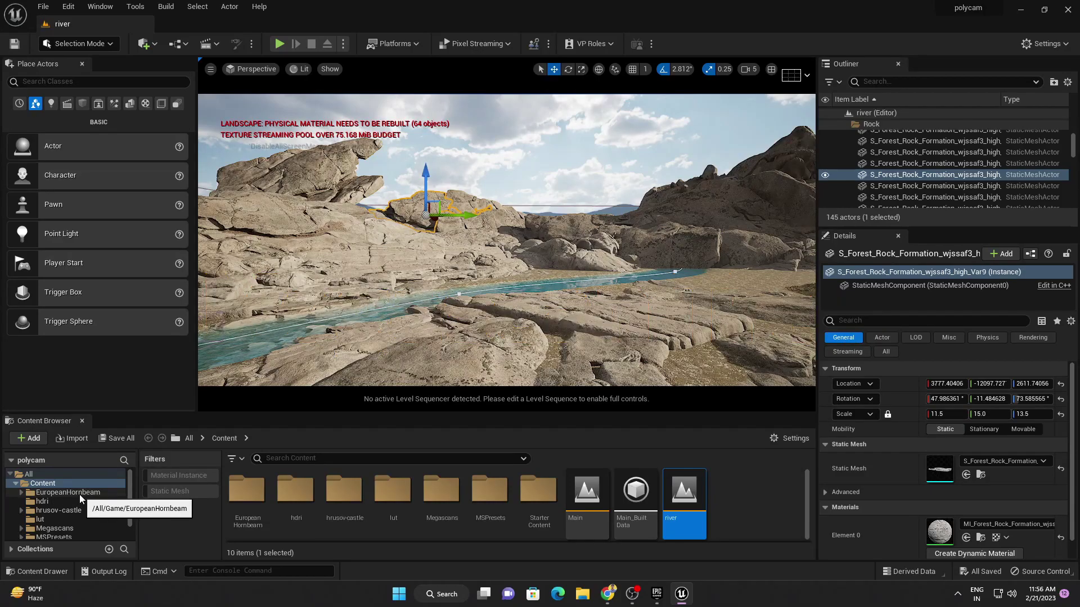
scroll(851, 157, up, 3)
scroll(852, 158, up, 2)
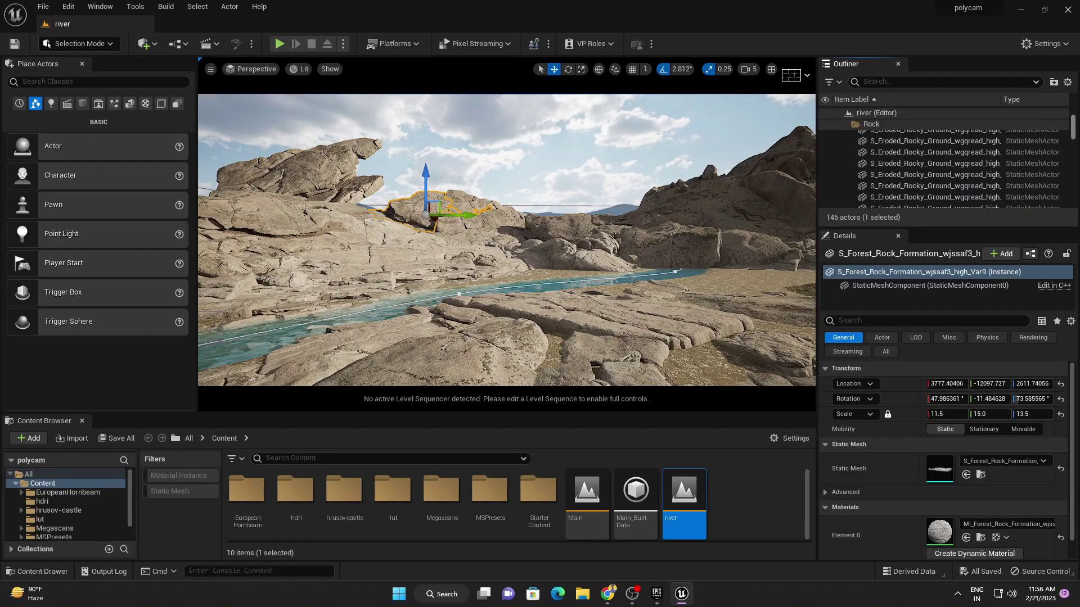
scroll(852, 157, up, 2)
Step: Collapse the Rock folder and unhide the Tree_Manual hornbeam trees
click(846, 157)
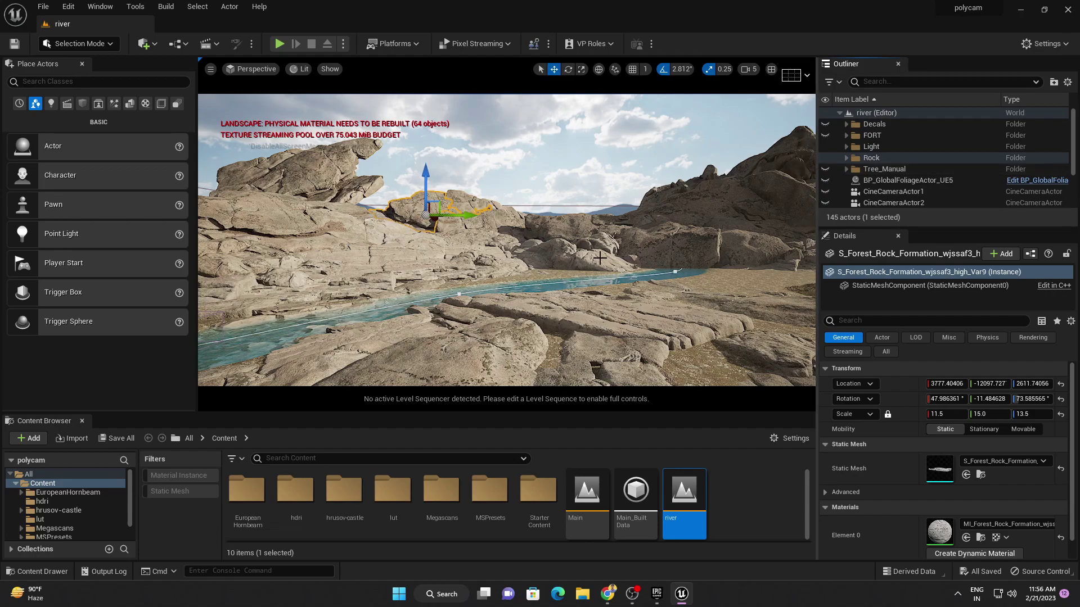
click(824, 169)
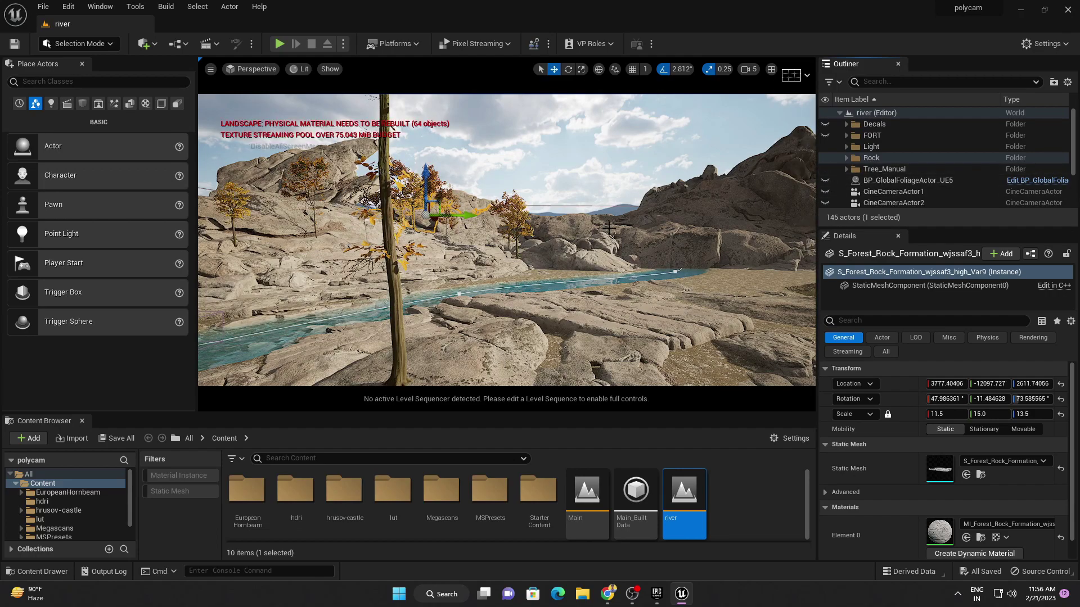
click(554, 139)
right_drag(523, 210, 495, 210)
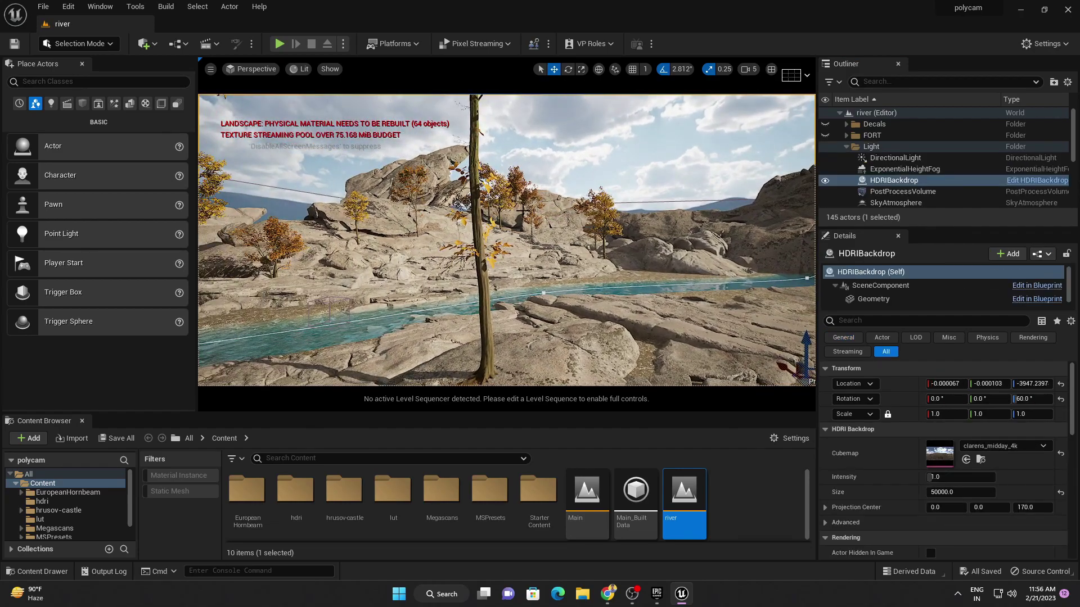
Step: Select the riverside hornbeam, nudge it and undo, then open the EuropeanHornbeam folder
click(512, 231)
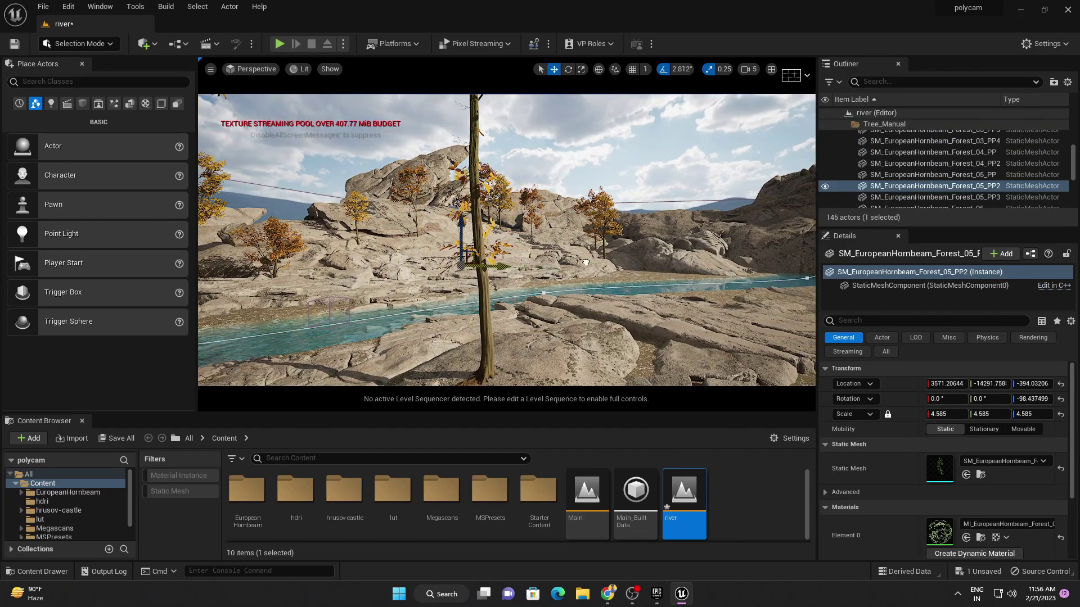
drag(658, 266, 662, 252)
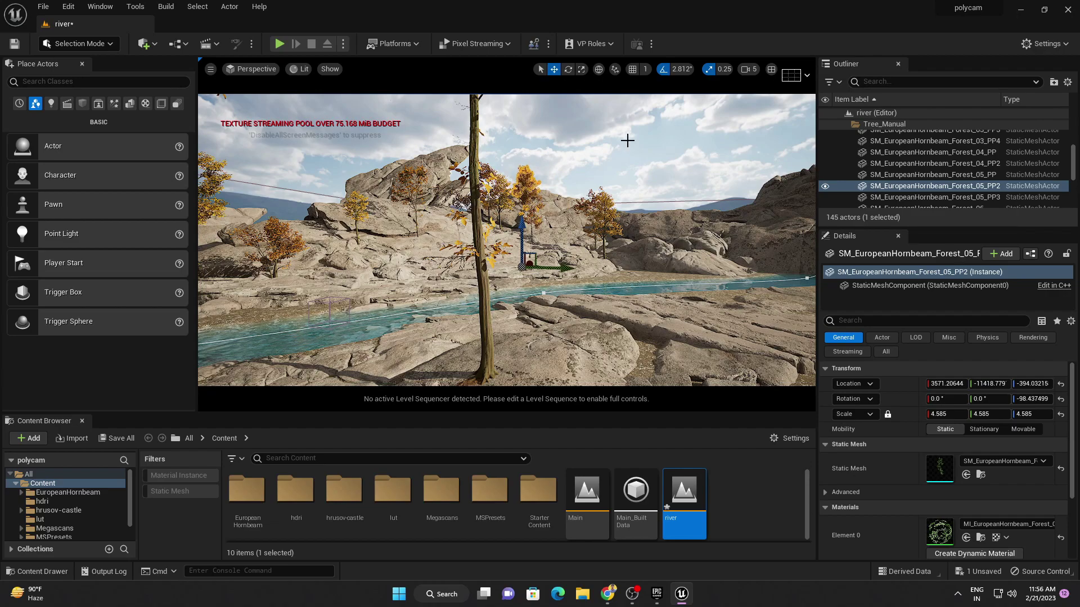
key(ctrl+z)
click(53, 492)
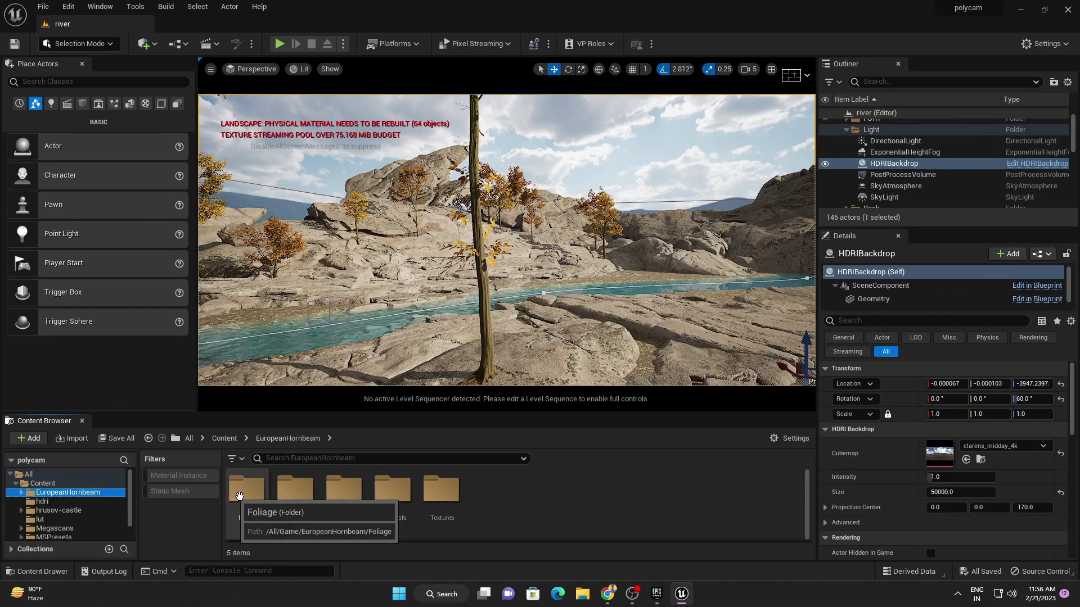
double_click(297, 497)
double_click(246, 488)
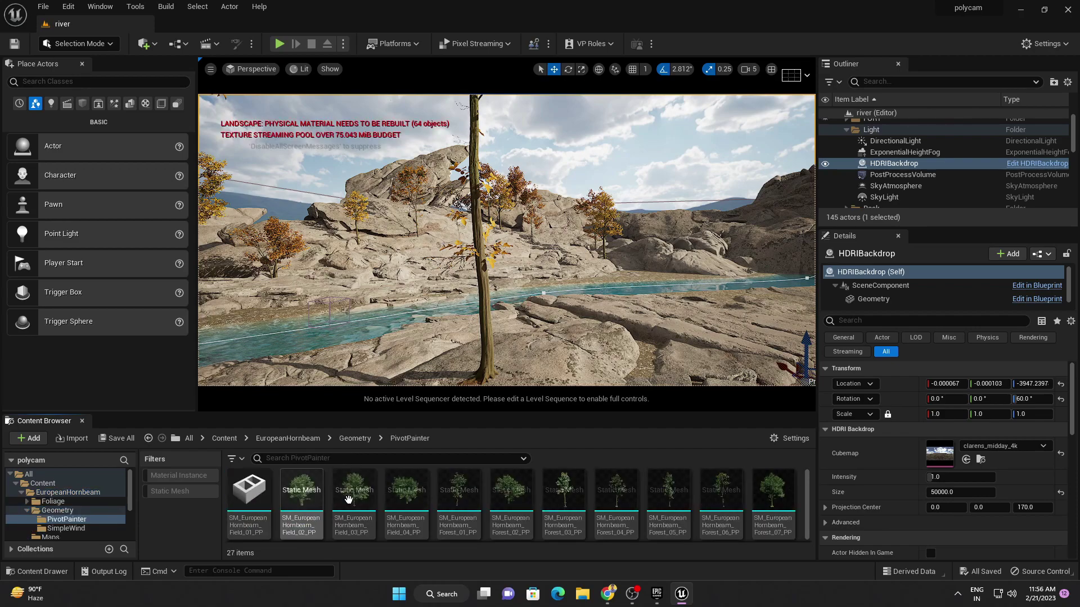
drag(464, 416, 463, 337)
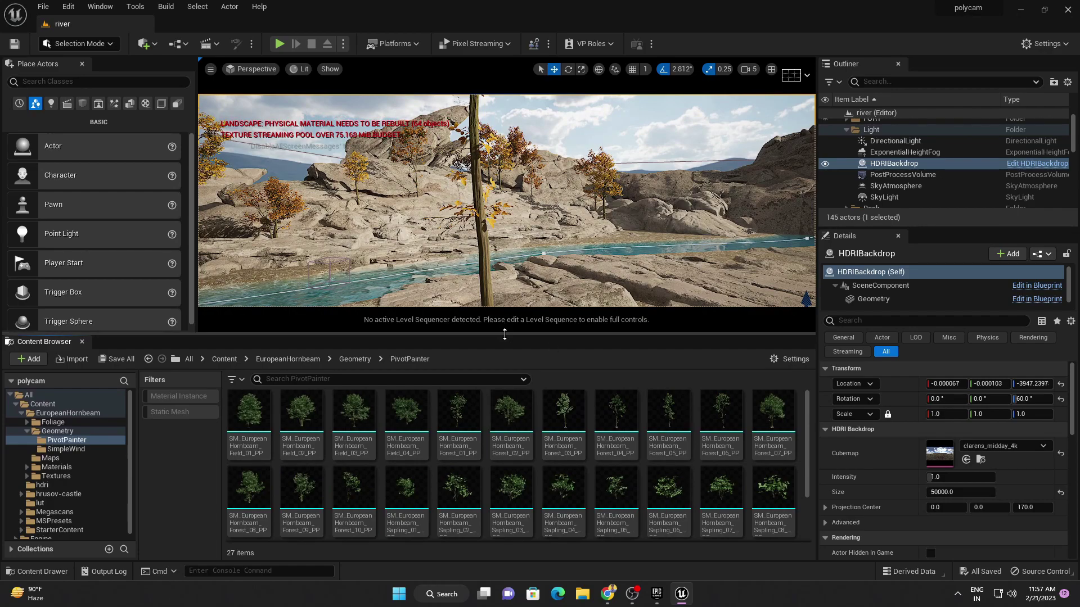
drag(504, 334, 459, 409)
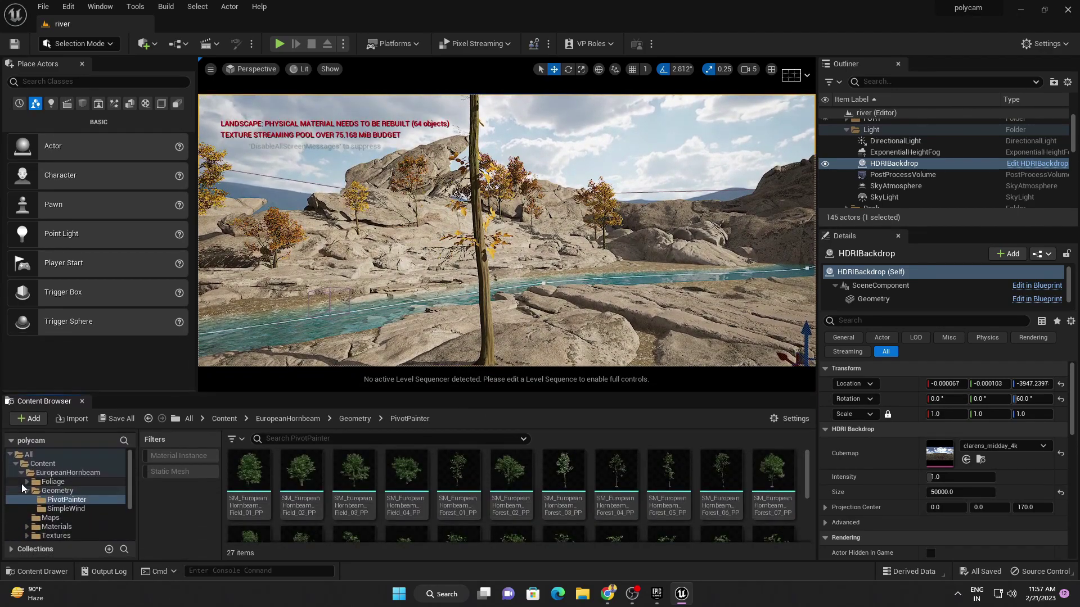
click(22, 473)
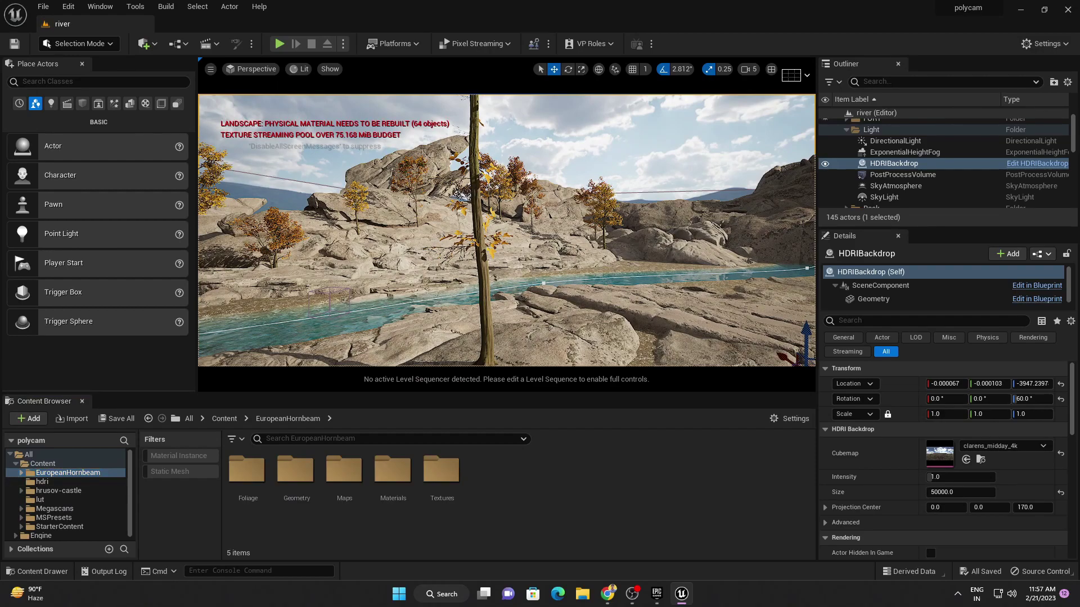
click(847, 130)
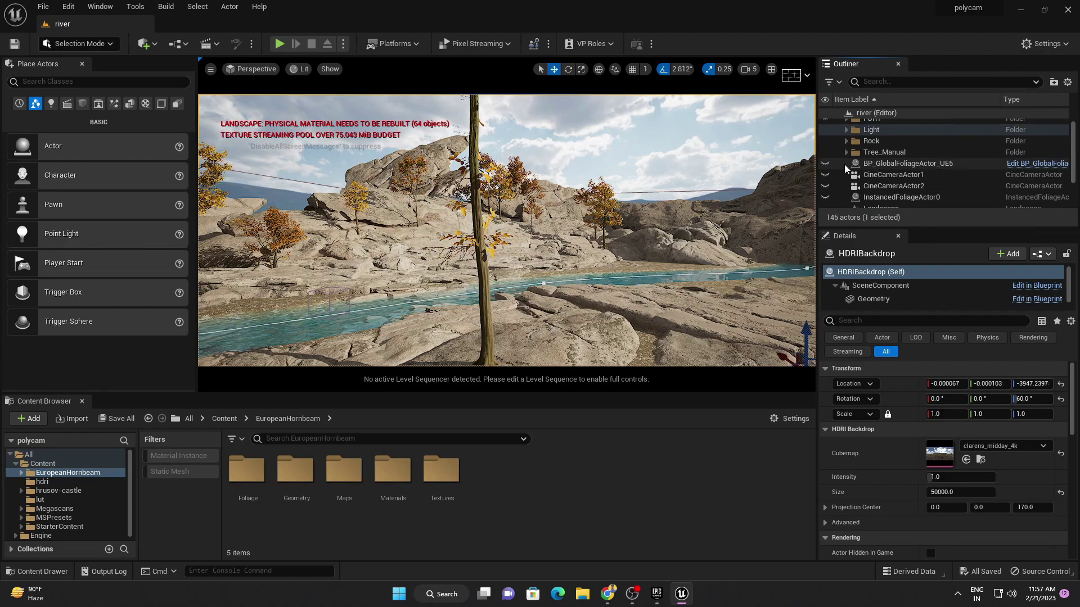
click(876, 164)
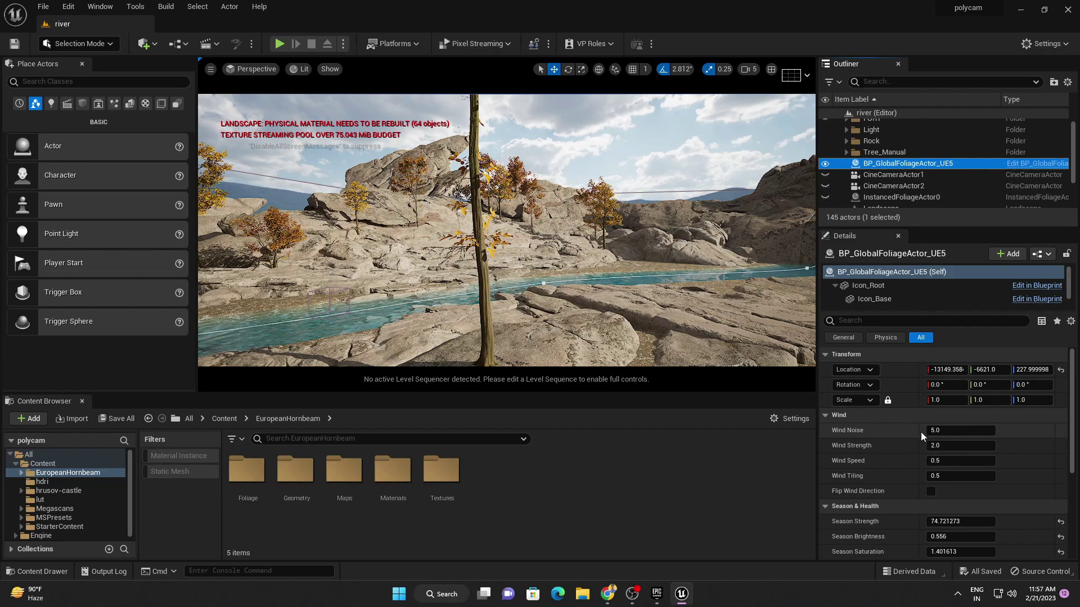
scroll(890, 485, down, 2)
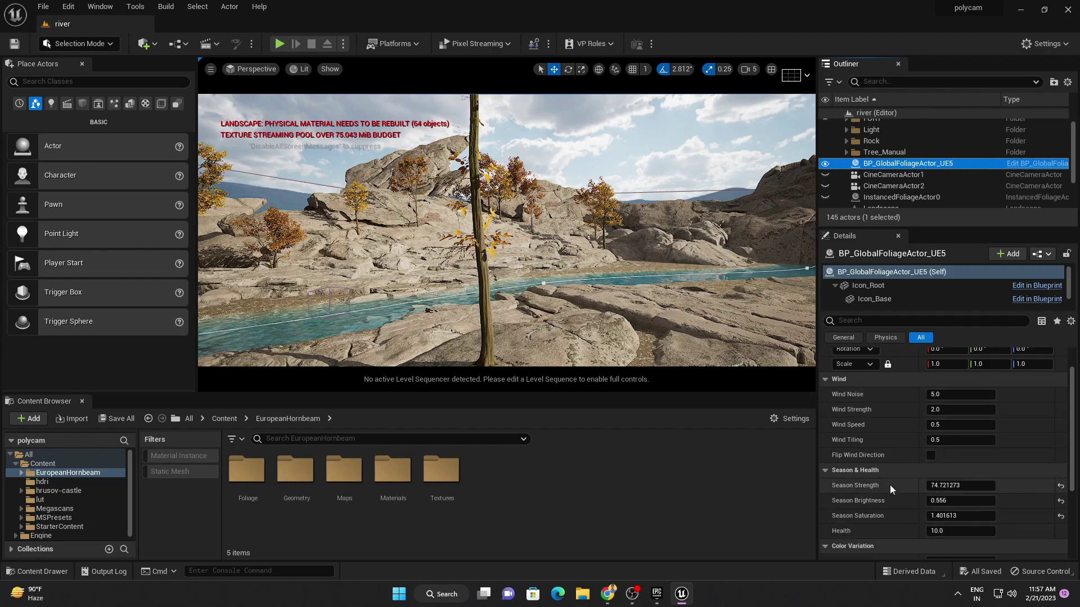
mouse_move(945, 485)
mouse_down()
mouse_move(1001, 485)
mouse_move(934, 484)
mouse_move(990, 485)
mouse_move(945, 485)
mouse_up()
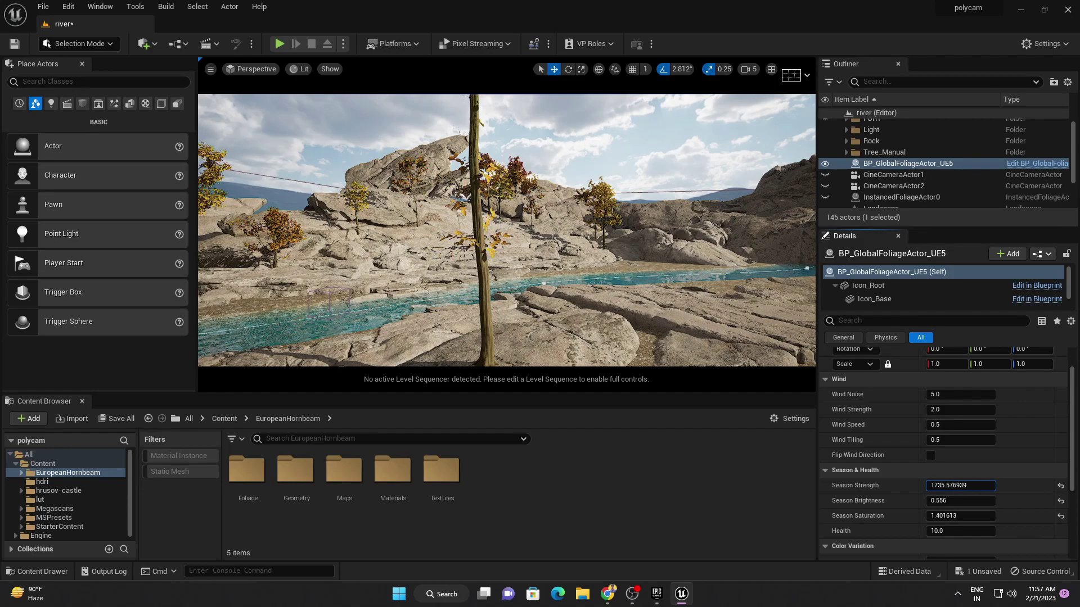
double_click(906, 183)
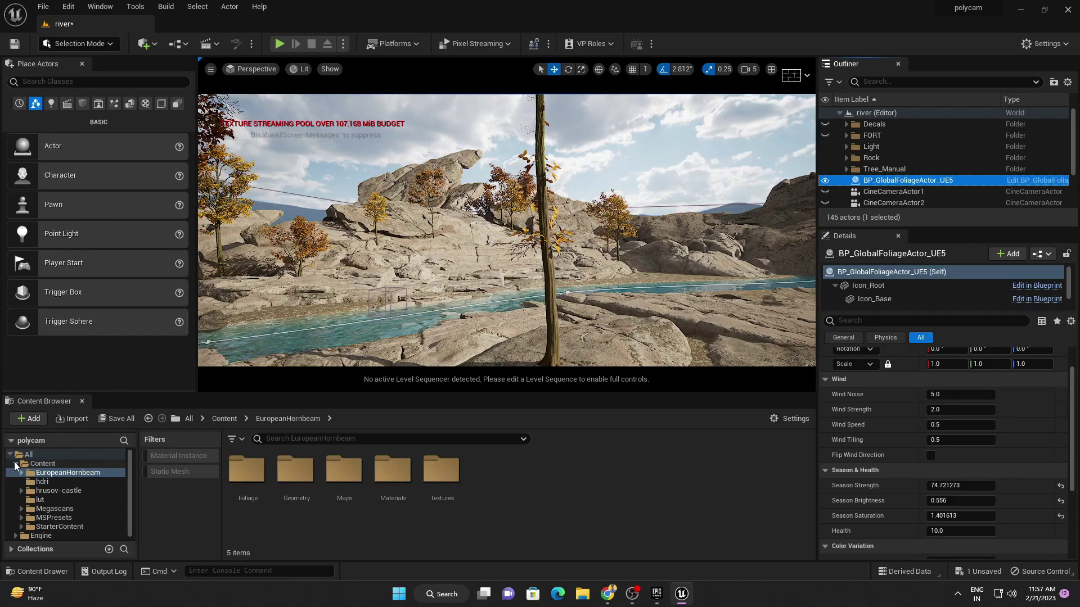
Step: Drag BP_GlobalFoliageActor_UE5 from MSPresets > MS_Foliage_Material > GlobalFoliageActor into the viewport
click(16, 465)
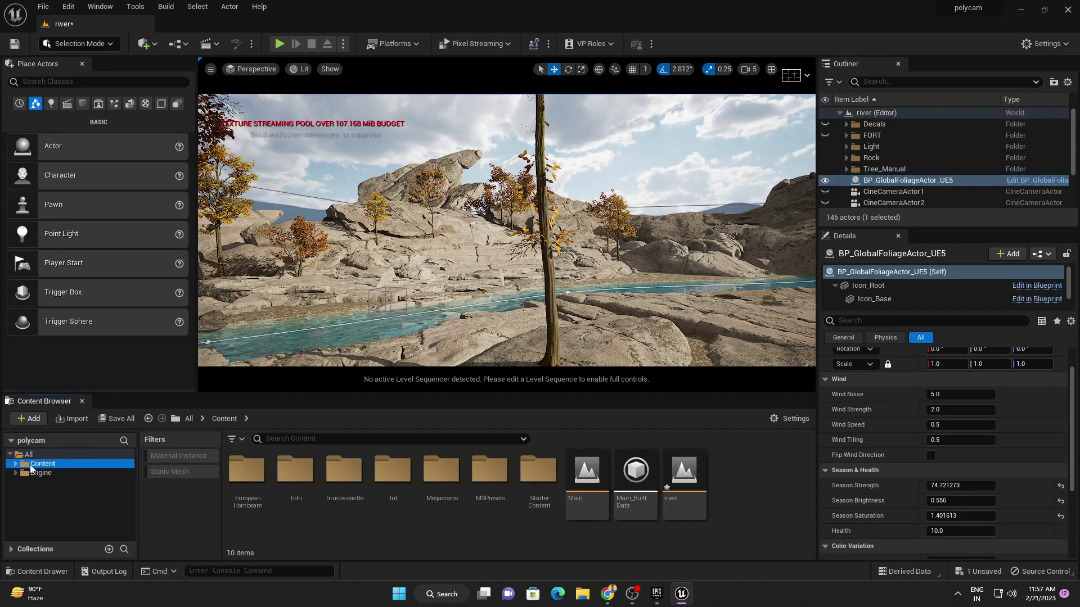
click(16, 465)
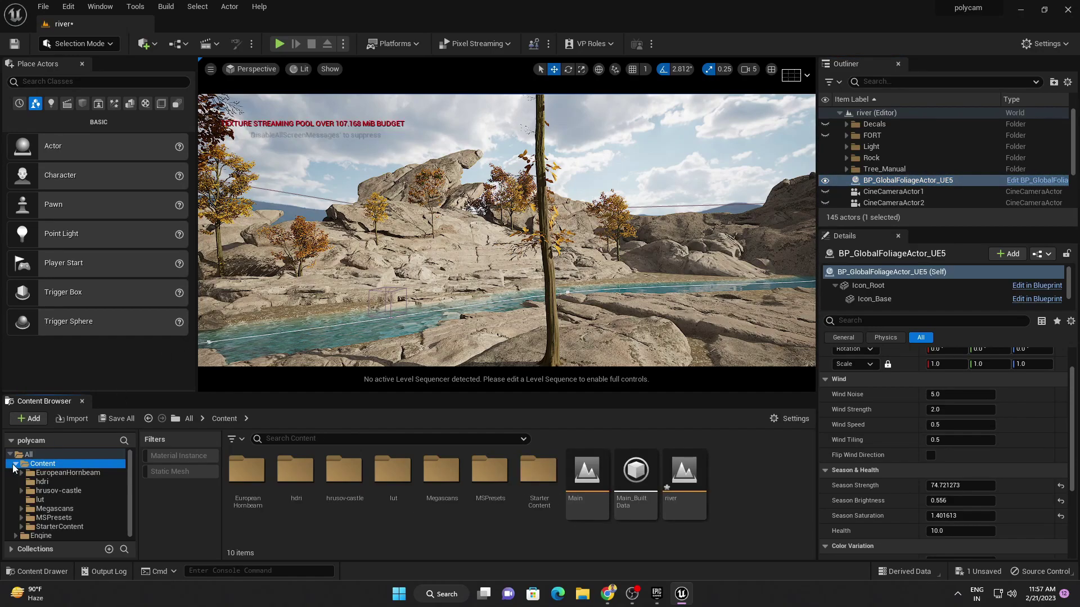
click(62, 520)
scroll(556, 491, down, 2)
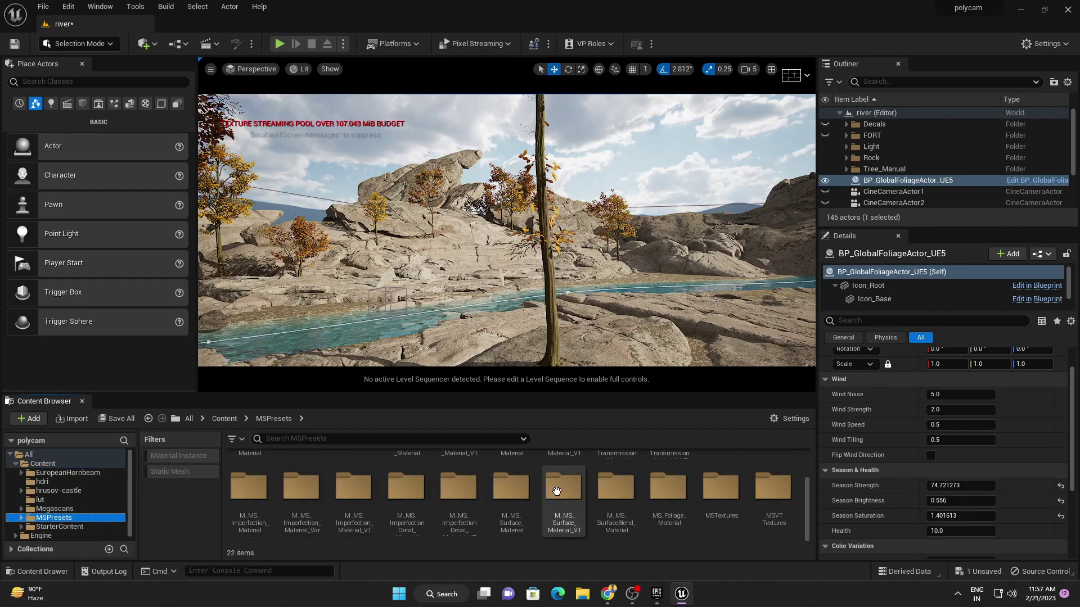
double_click(677, 496)
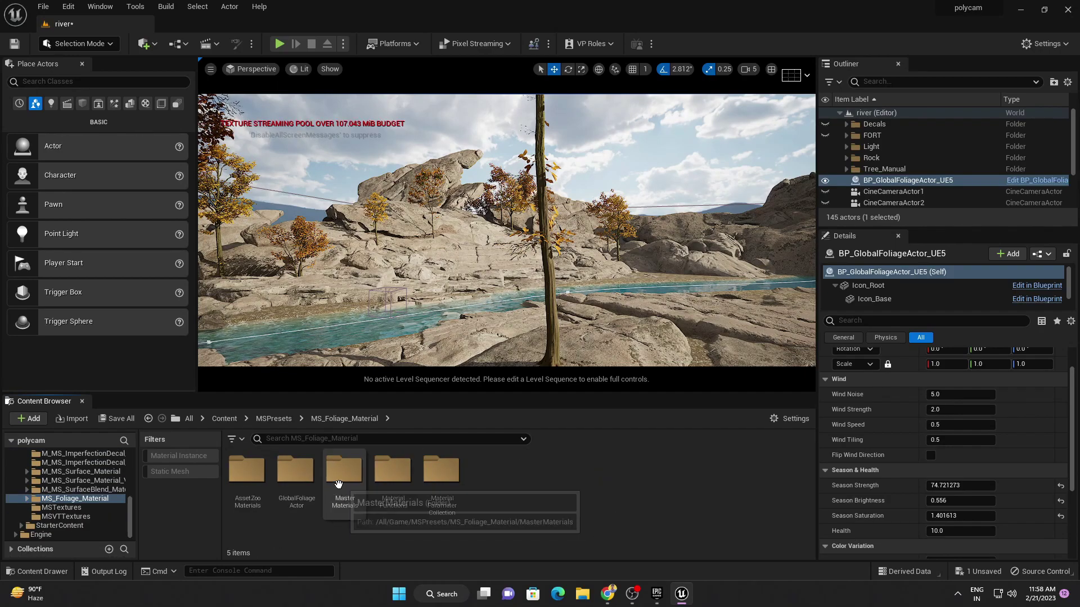
double_click(306, 476)
mouse_move(341, 477)
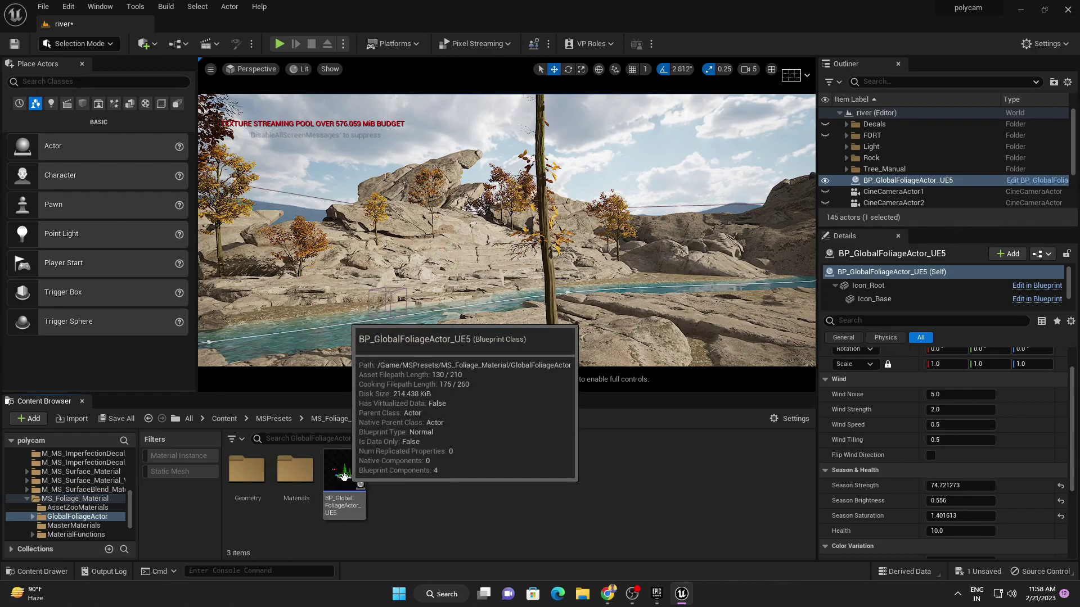
click(341, 478)
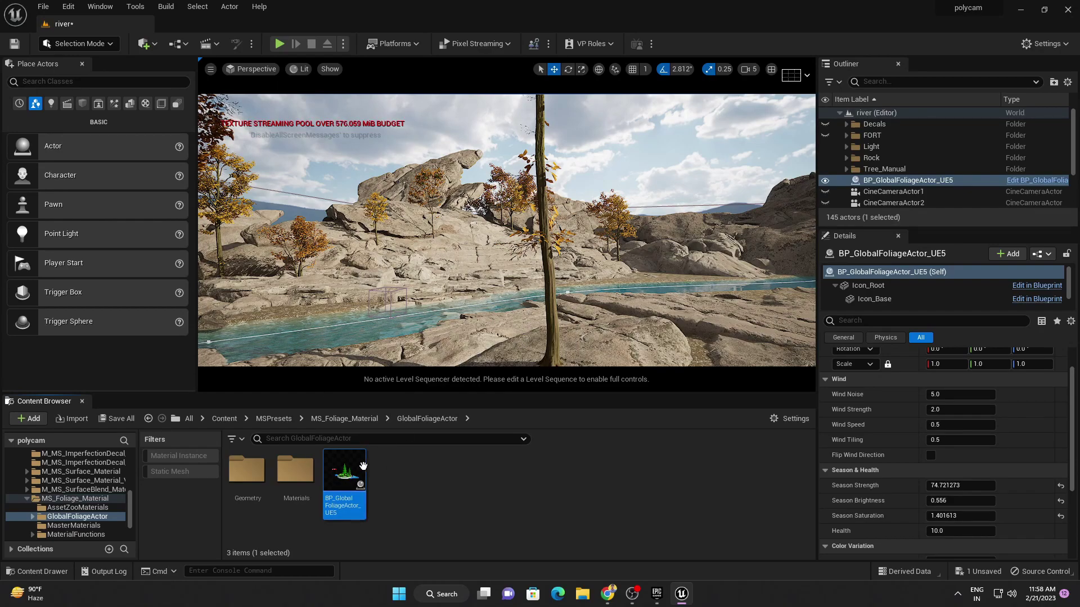
drag(362, 466, 493, 336)
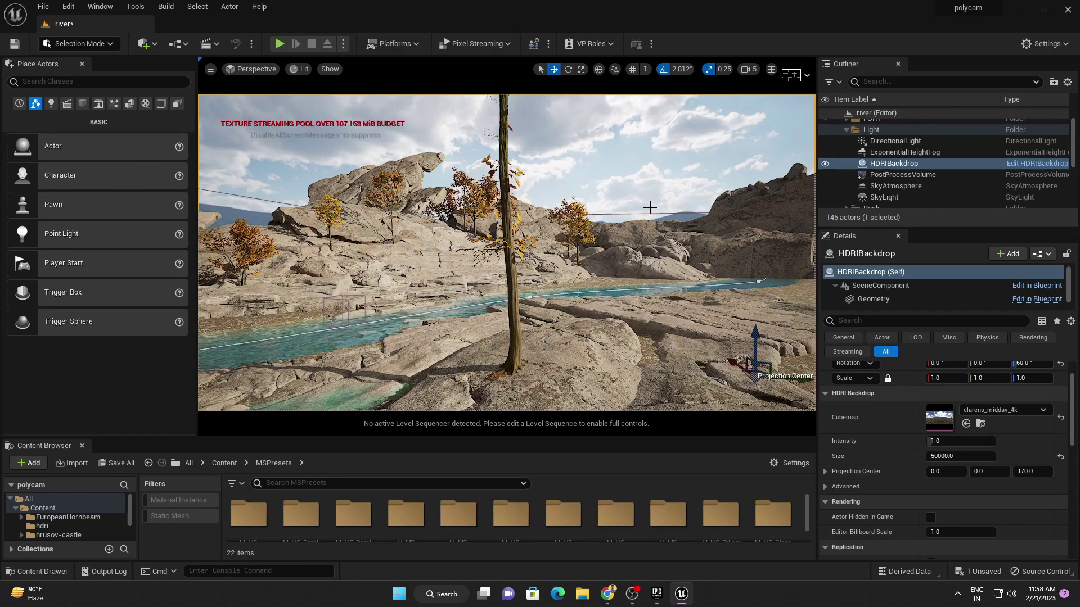
Step: Fly the camera through the autumn trees down to the riverbank rocks
right_drag(649, 207, 647, 205)
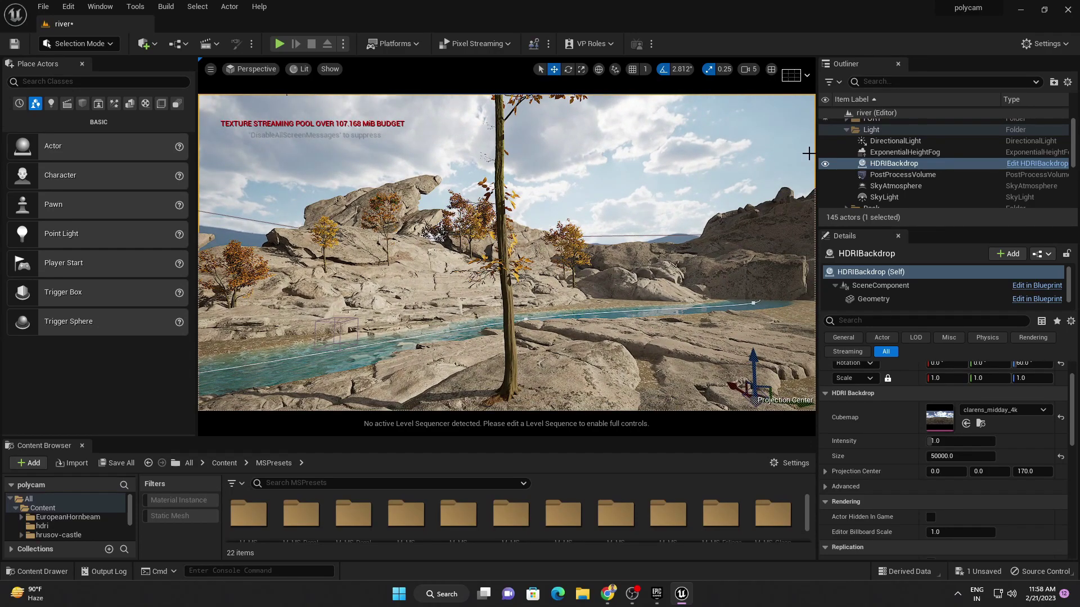
scroll(932, 151, down, 5)
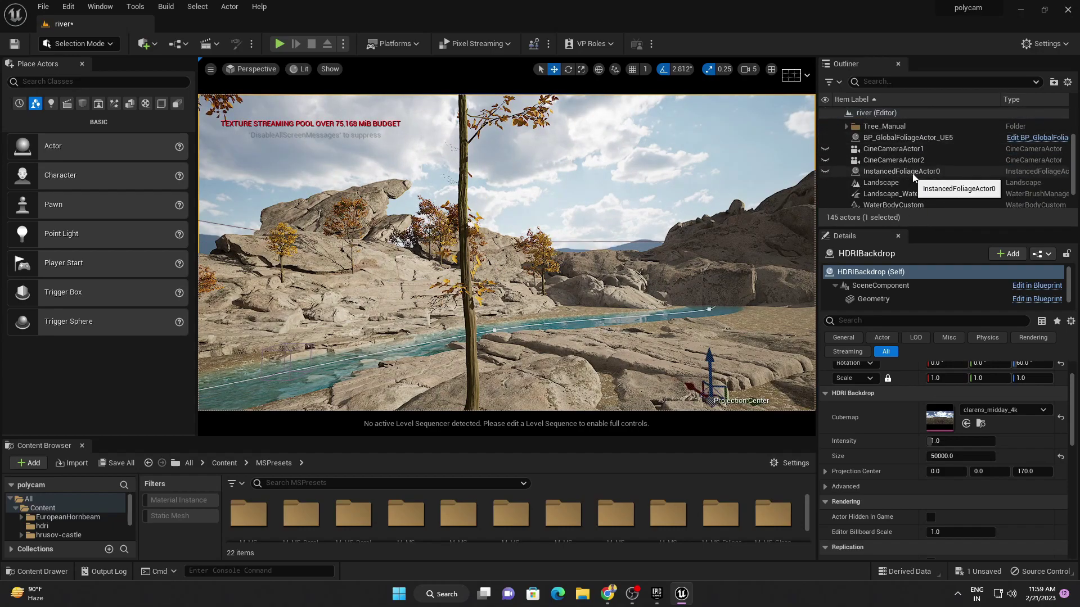
right_drag(506, 253, 506, 253)
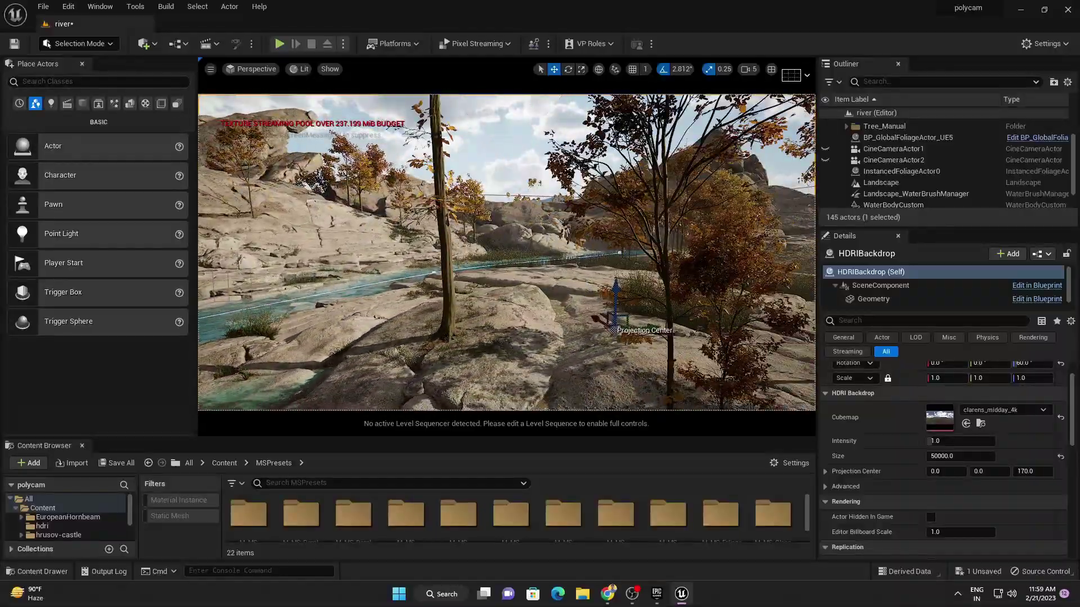
right_drag(550, 184, 551, 184)
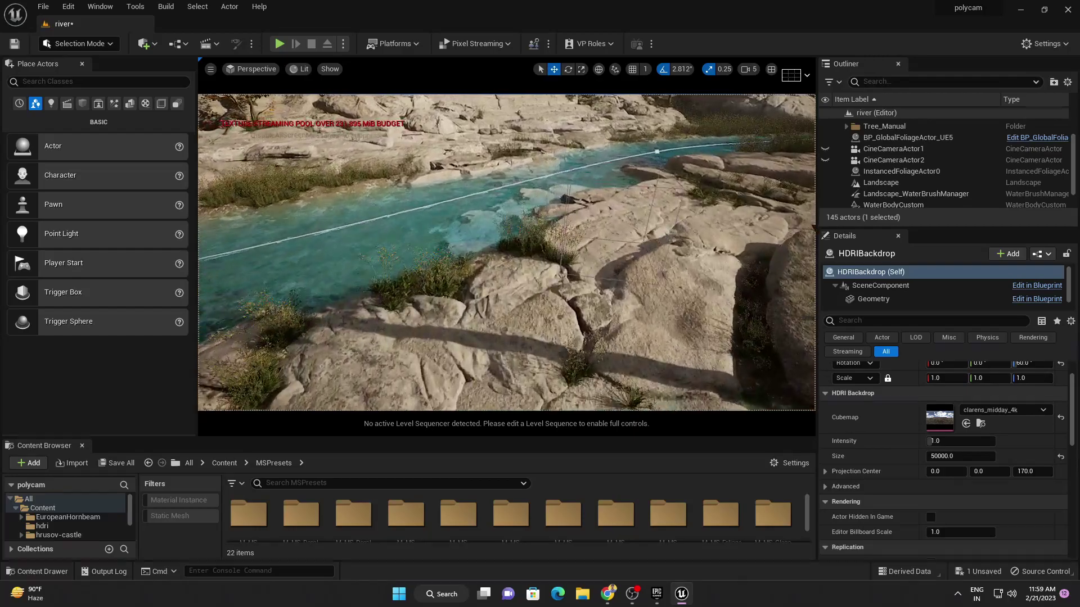
Step: Select the InstancedFoliageActor0 grass up close, then launch Quixel Bridge from Add Content
click(449, 371)
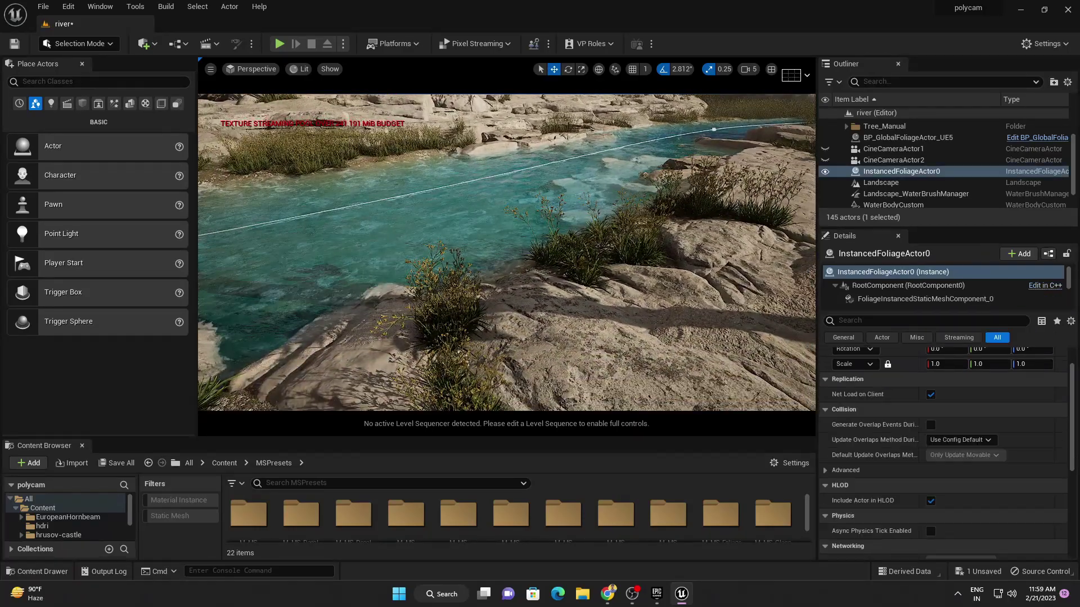
right_drag(450, 371, 450, 371)
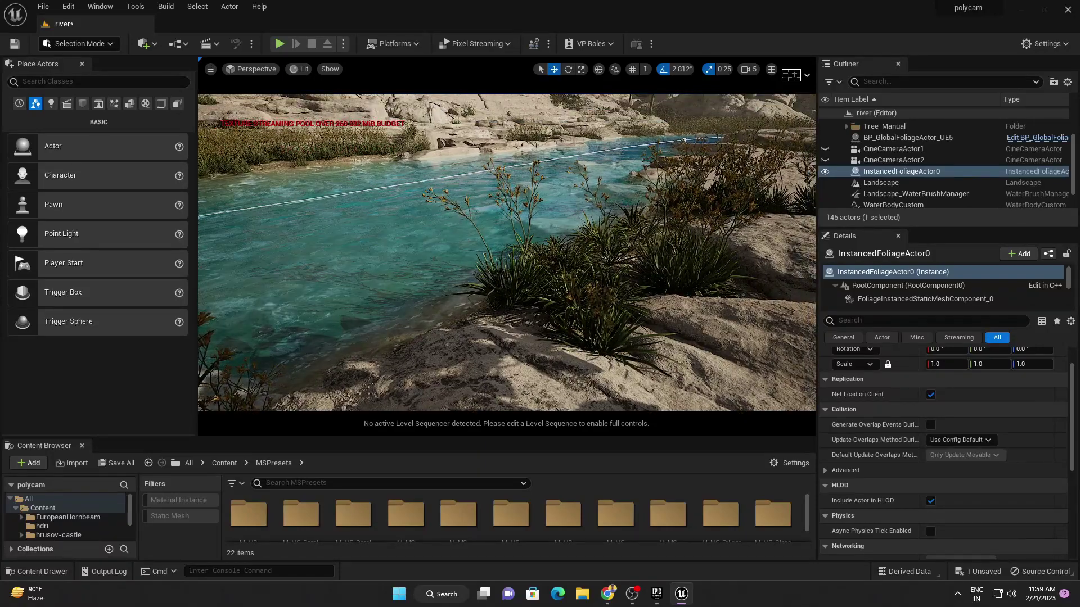
click(153, 47)
click(183, 86)
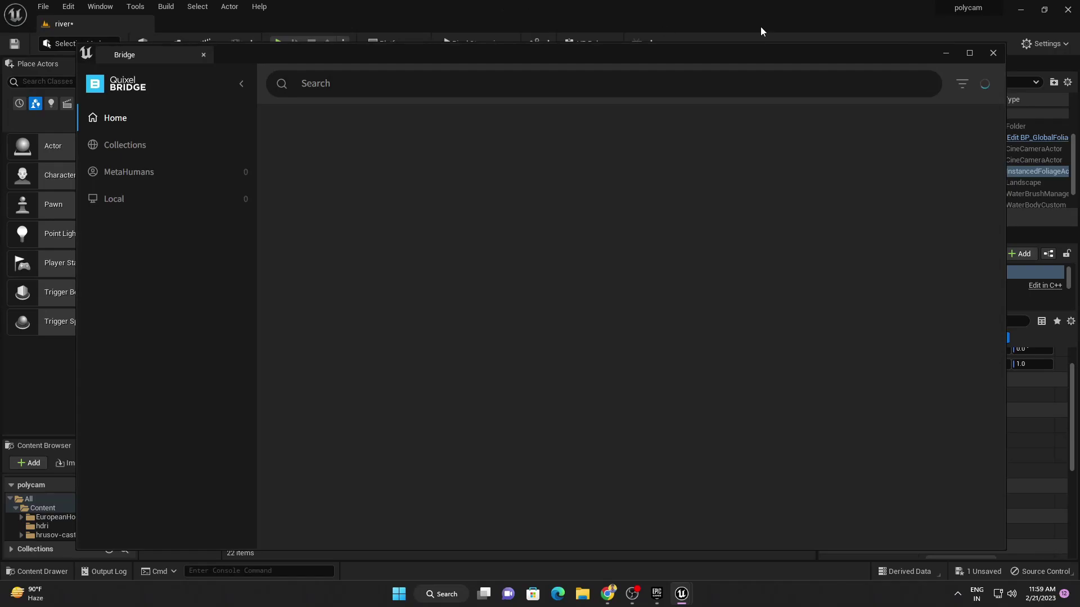
Step: Maximize Bridge and show its Local Megascans library
click(974, 53)
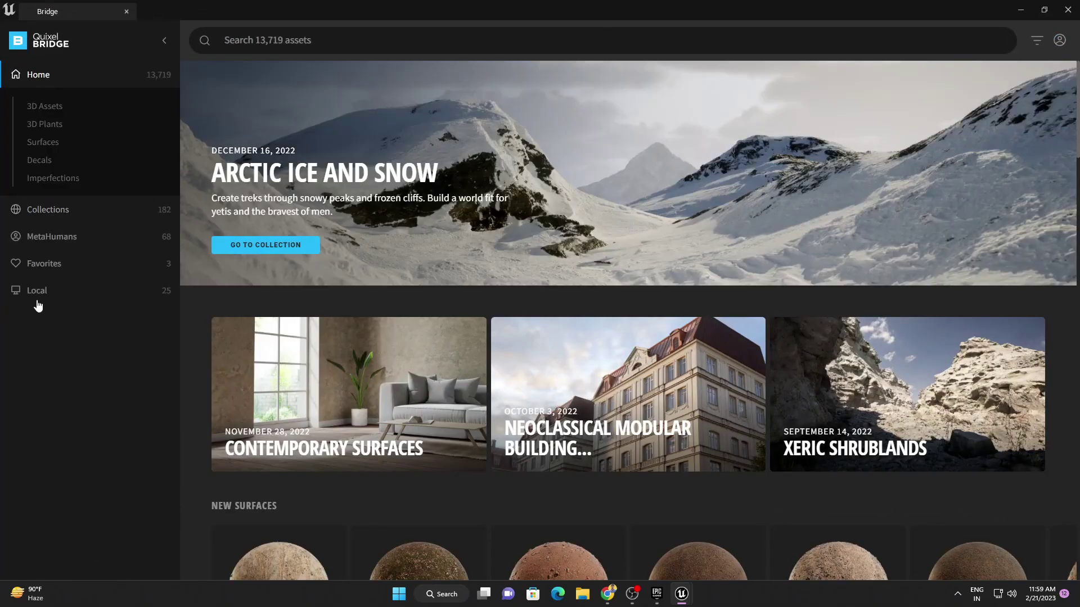
click(37, 293)
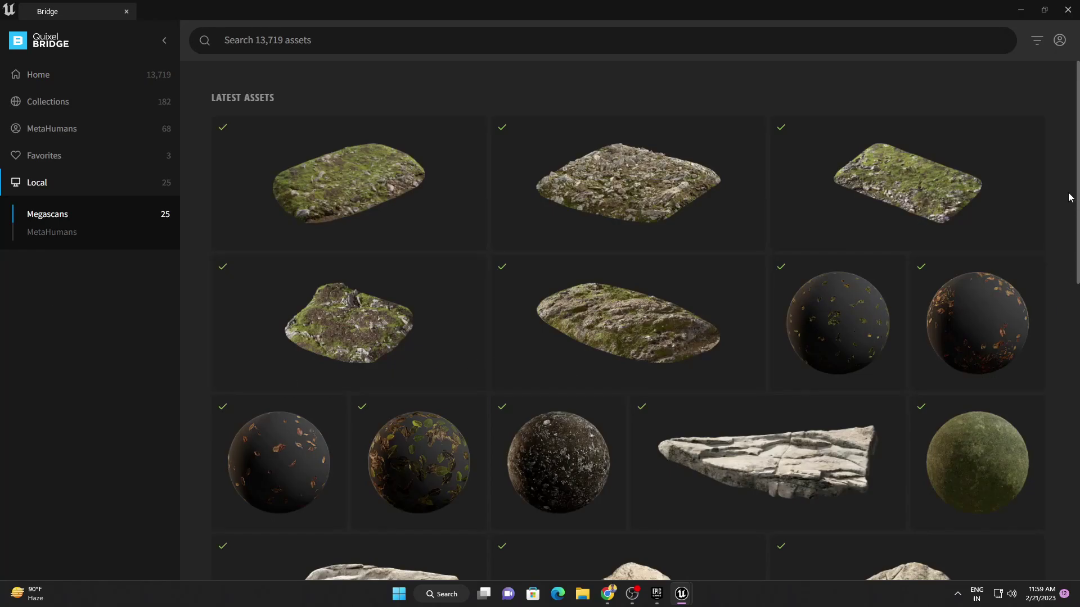
drag(1077, 188, 1077, 456)
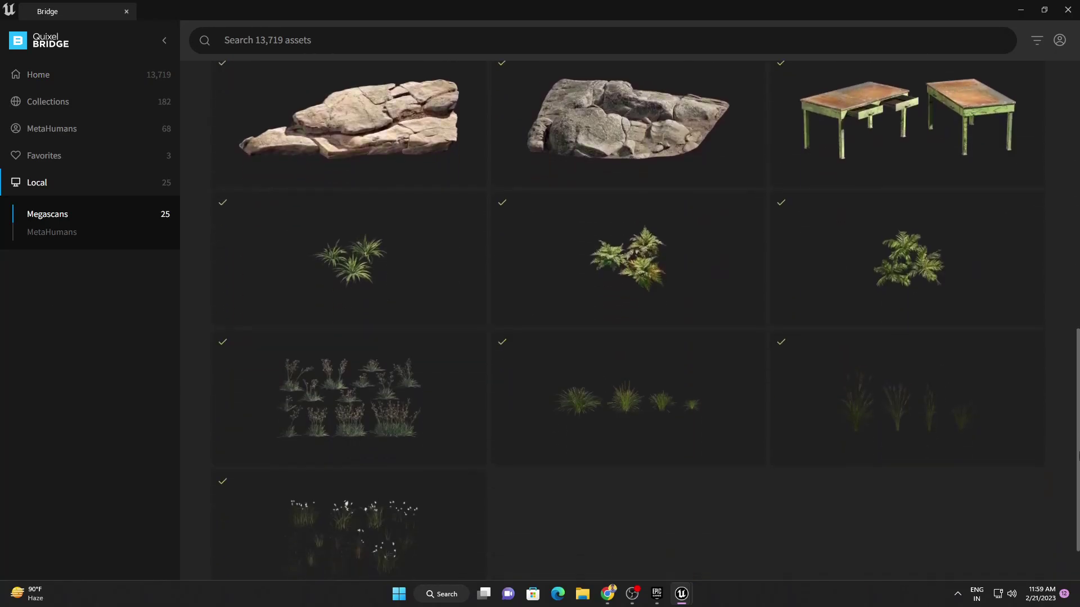
Step: Select Cotton Grass, Rough Meadow Grass, Basket Grass and Kangaroo Paw, then close Bridge
click(353, 528)
ctrl+click(346, 470)
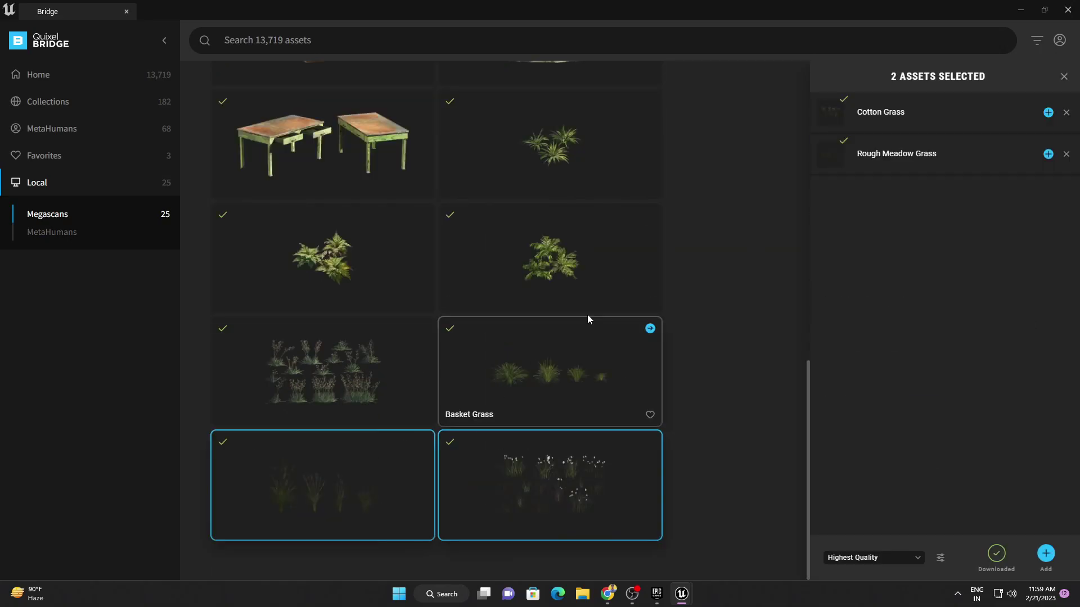
ctrl+click(565, 355)
ctrl+click(352, 366)
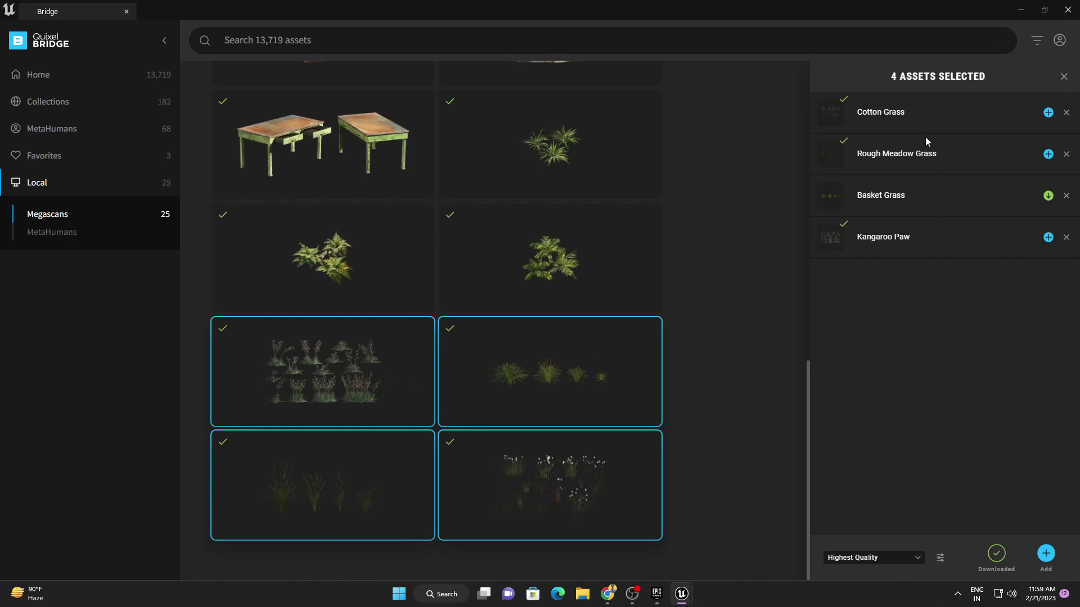
click(123, 11)
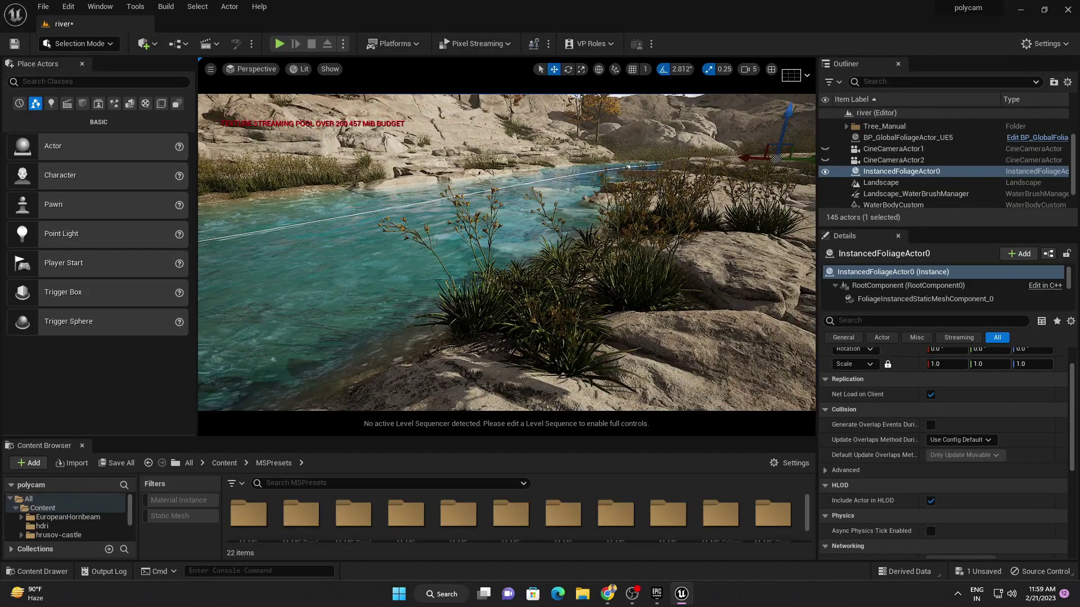
Step: Pull the view back, unhide the FORT castle ruins and expand the FORT folder
right_drag(506, 253, 495, 213)
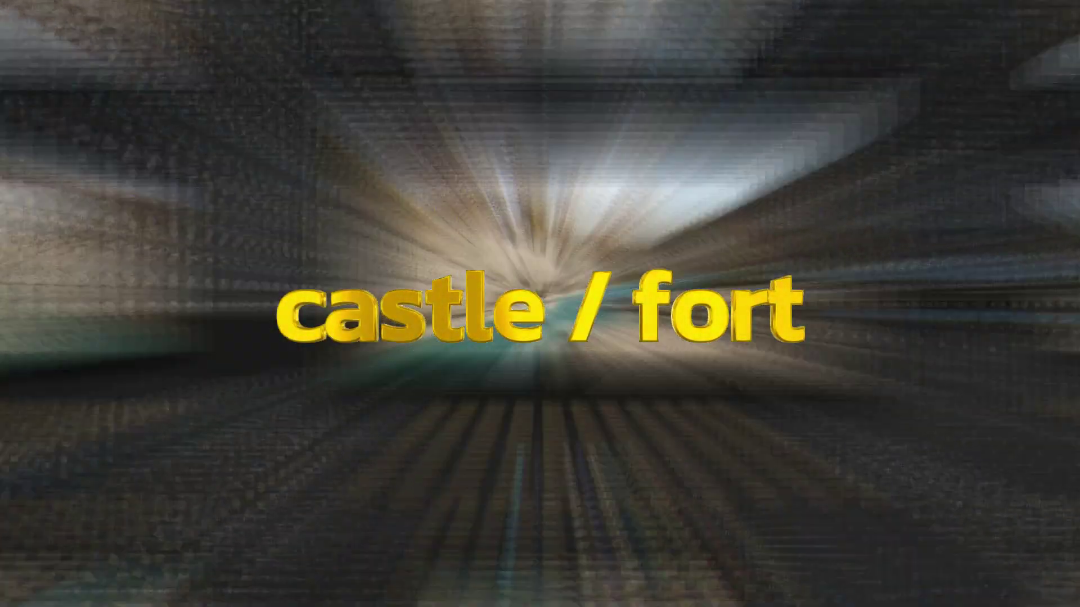
scroll(892, 163, up, 2)
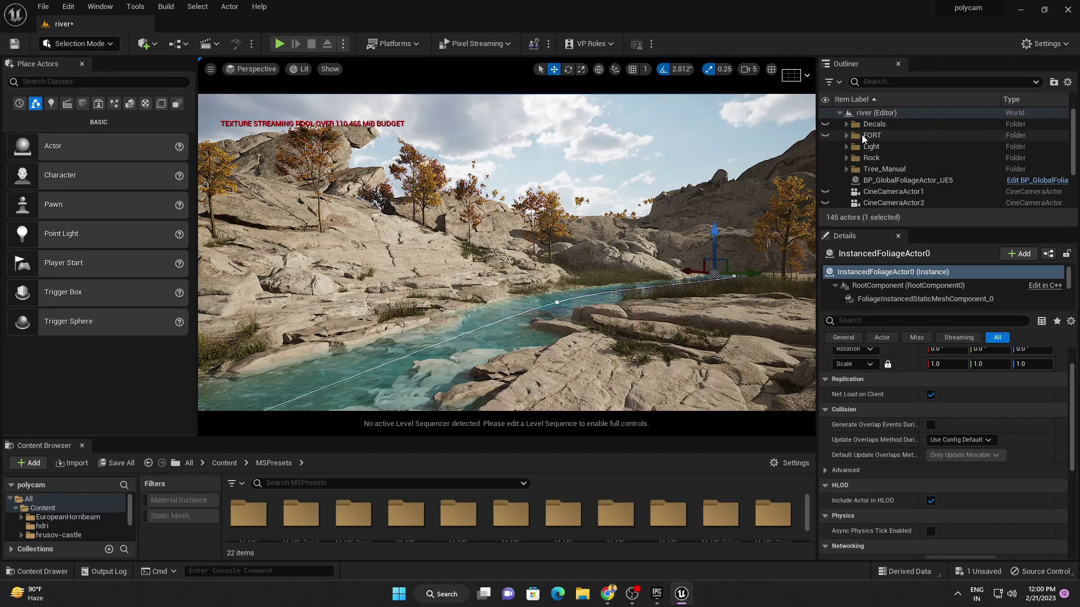
click(846, 136)
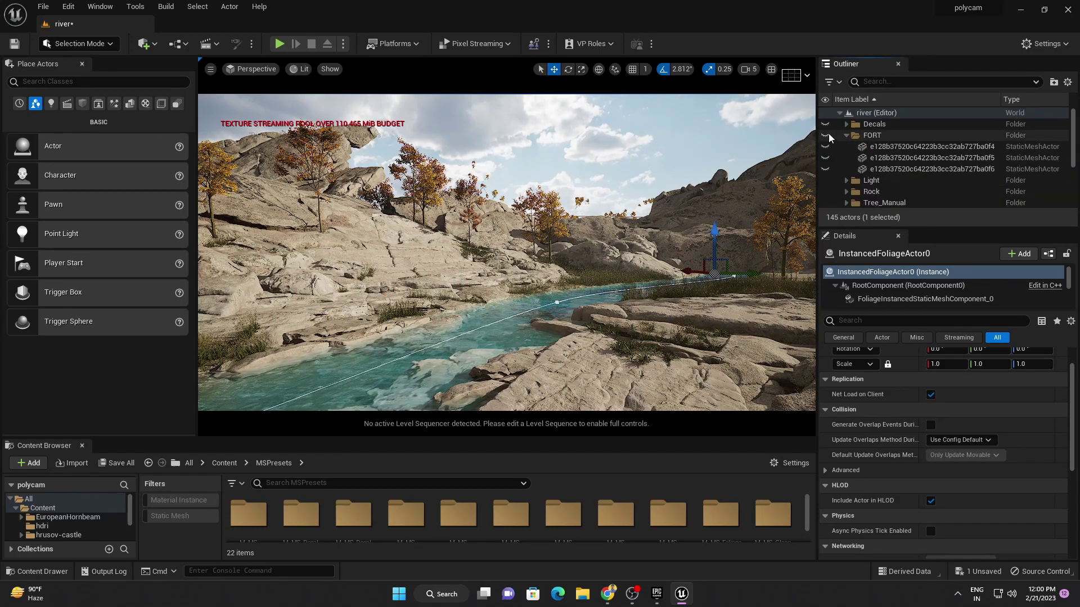
click(825, 135)
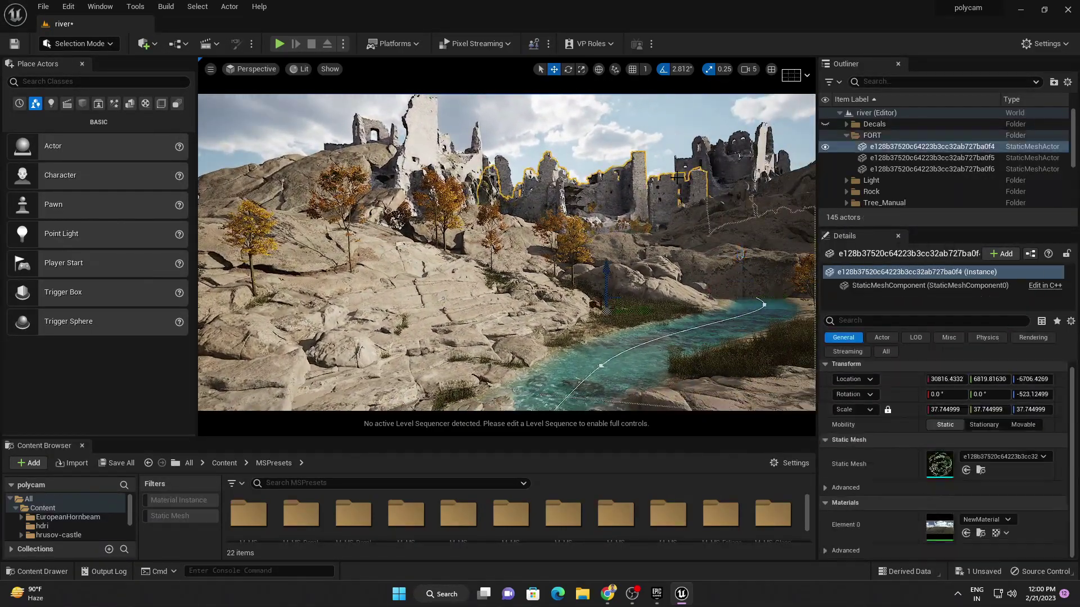
Step: Select the fort ruin pieces (middle, right, left tower), then bring up the Hrusov Castle Sketchfab page
click(931, 146)
click(725, 162)
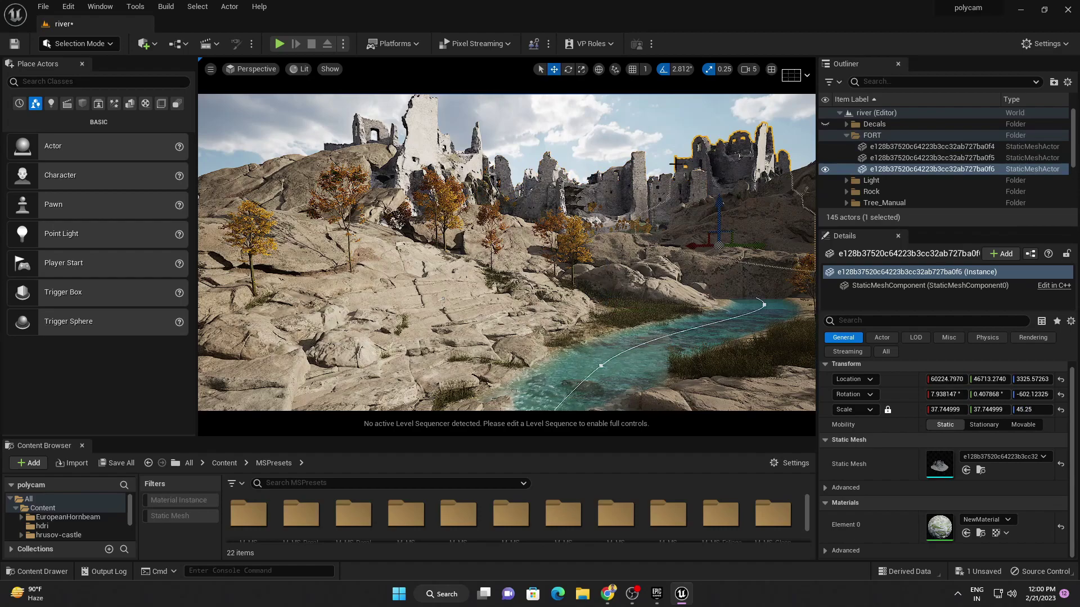
click(442, 157)
click(684, 178)
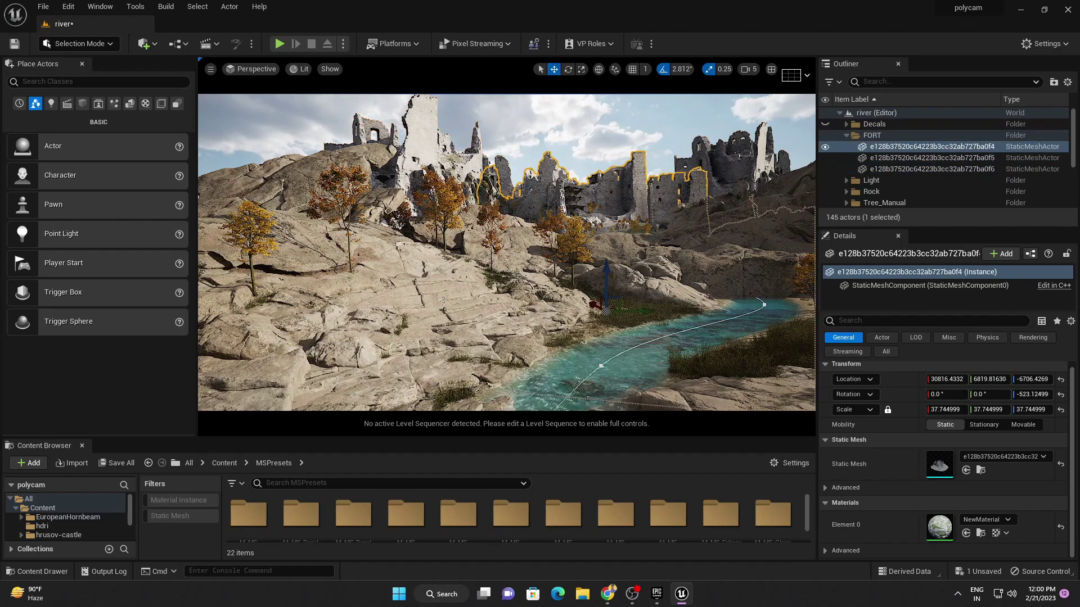
click(740, 159)
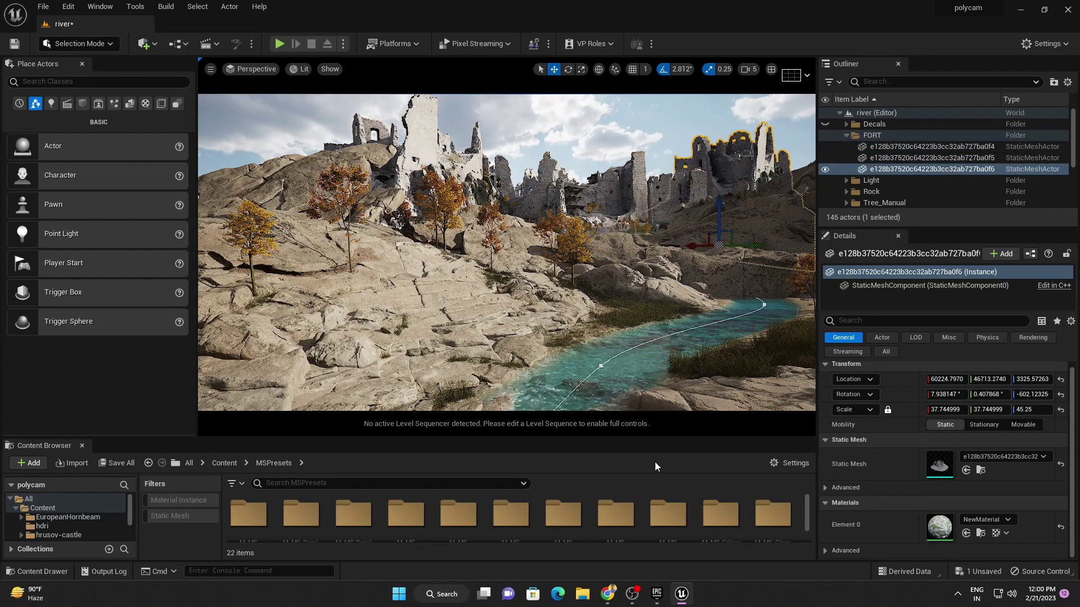
click(614, 593)
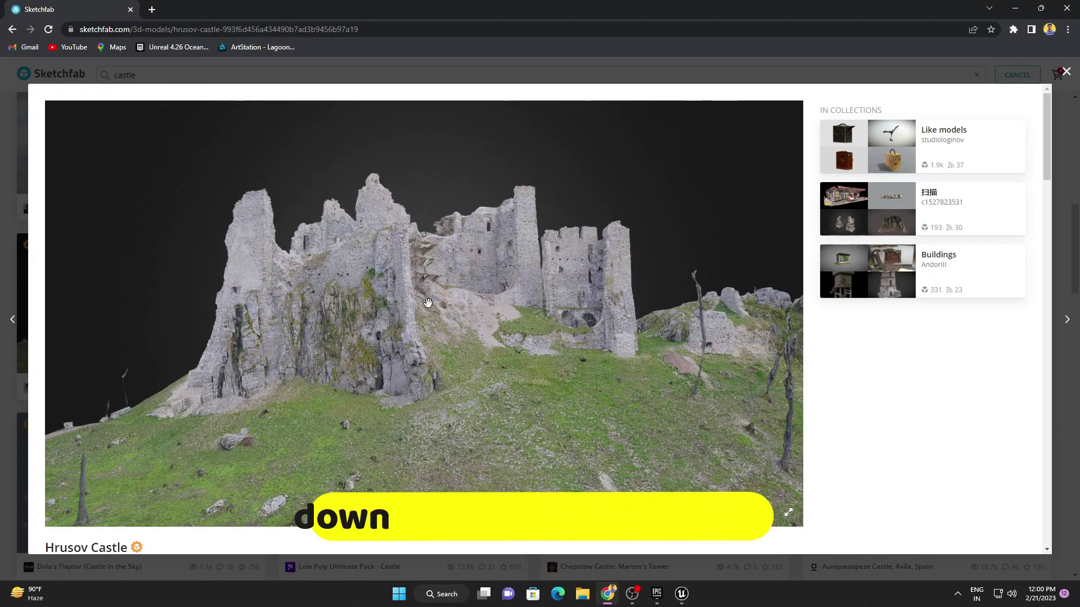
Step: Orbit the Hrusov Castle model and scroll to its download details (145.4k triangles, CC Attribution-NonCommercial)
mouse_move(428, 303)
mouse_down()
mouse_move(395, 314)
mouse_move(436, 302)
mouse_up()
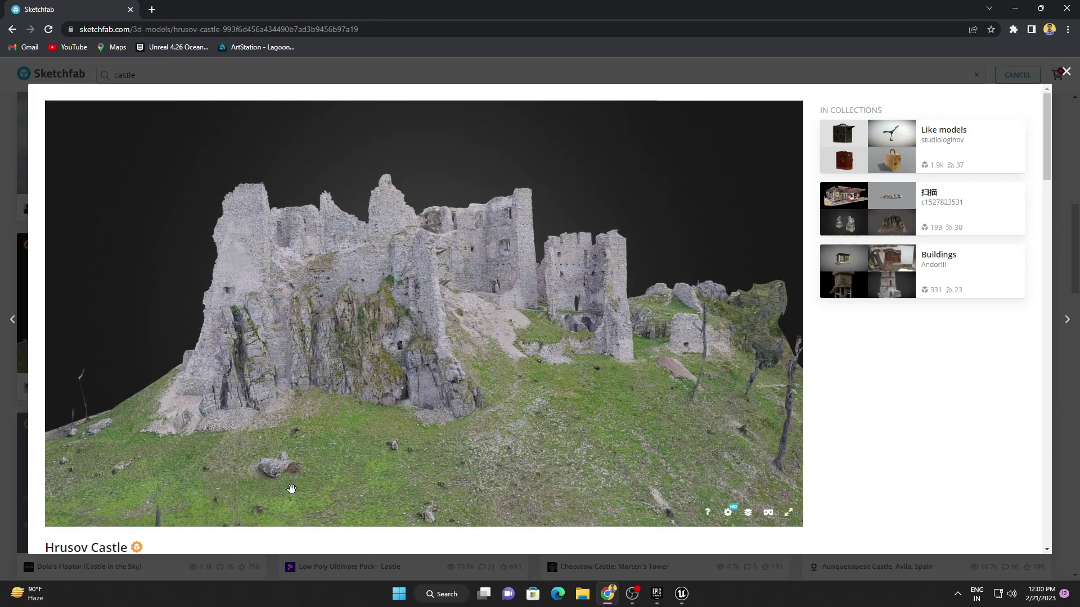
scroll(253, 528, down, 2)
scroll(285, 490, down, 2)
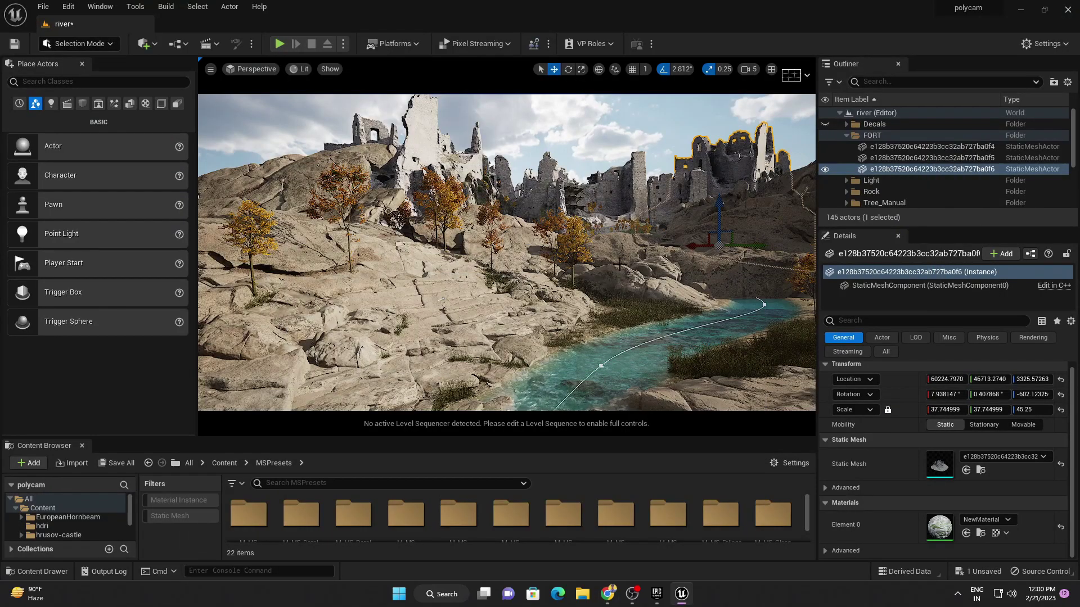
key(f)
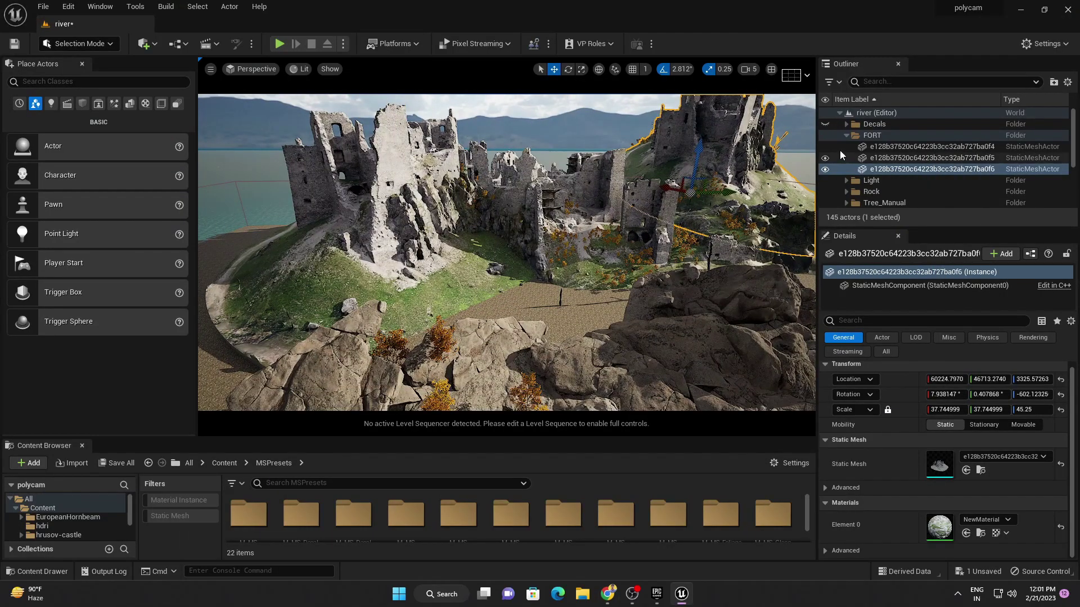
click(825, 147)
click(824, 170)
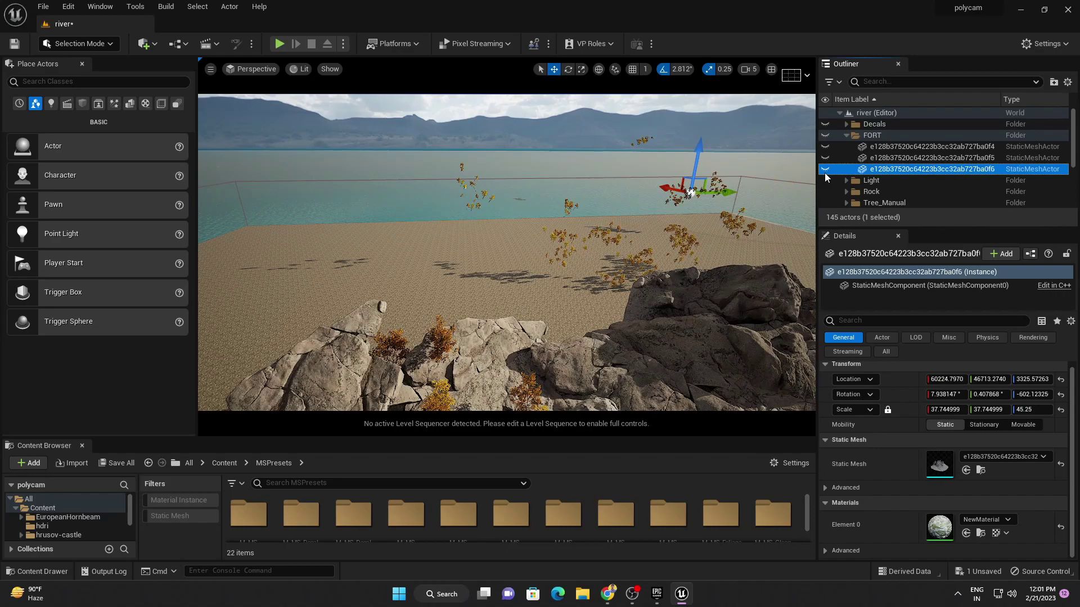
click(825, 170)
key(f)
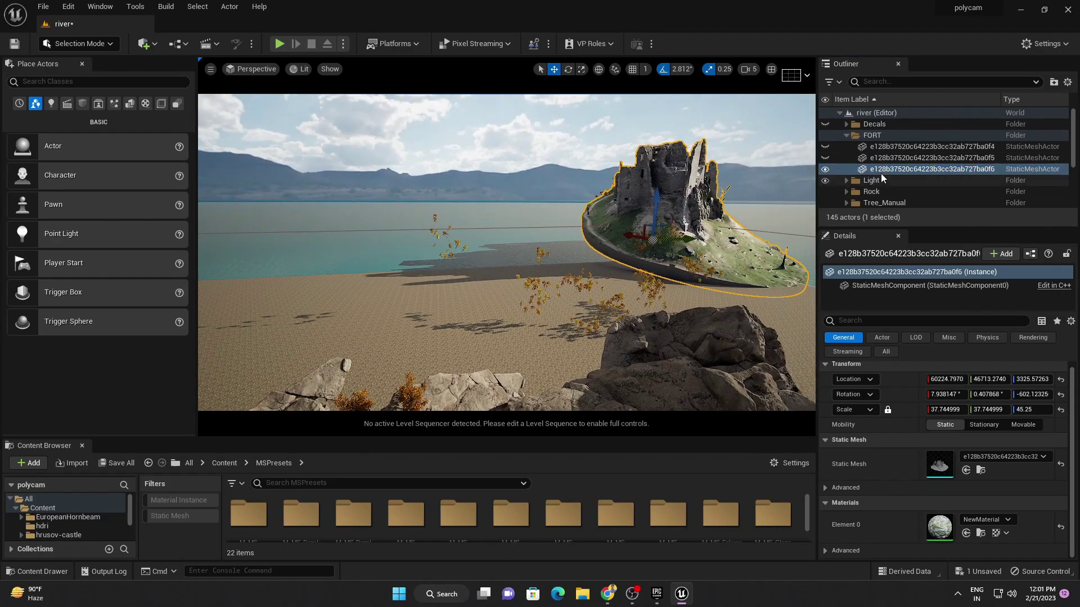
click(824, 158)
click(824, 147)
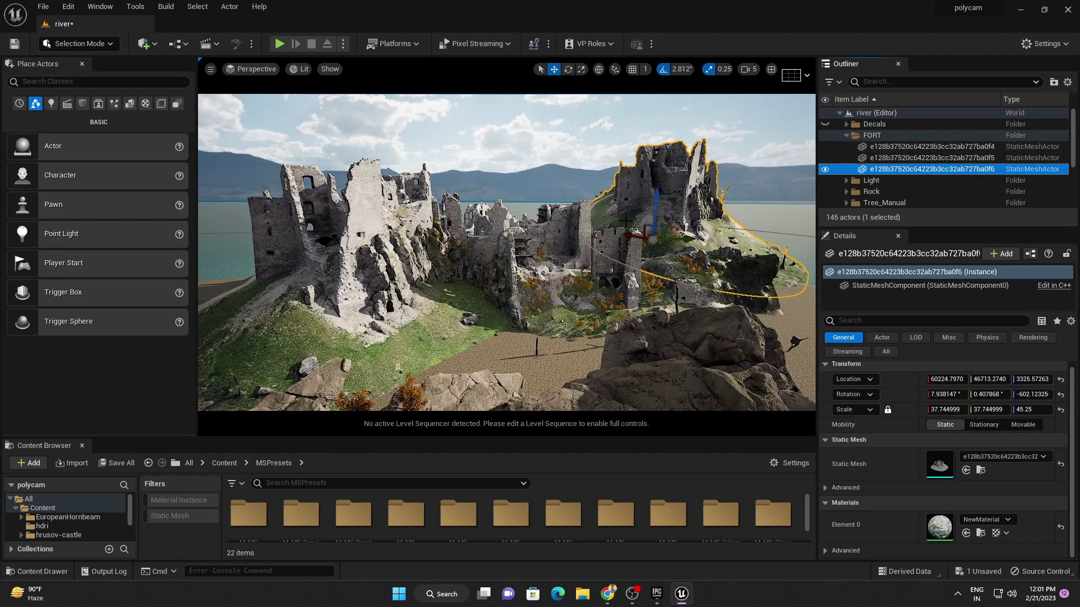
right_drag(483, 224, 528, 237)
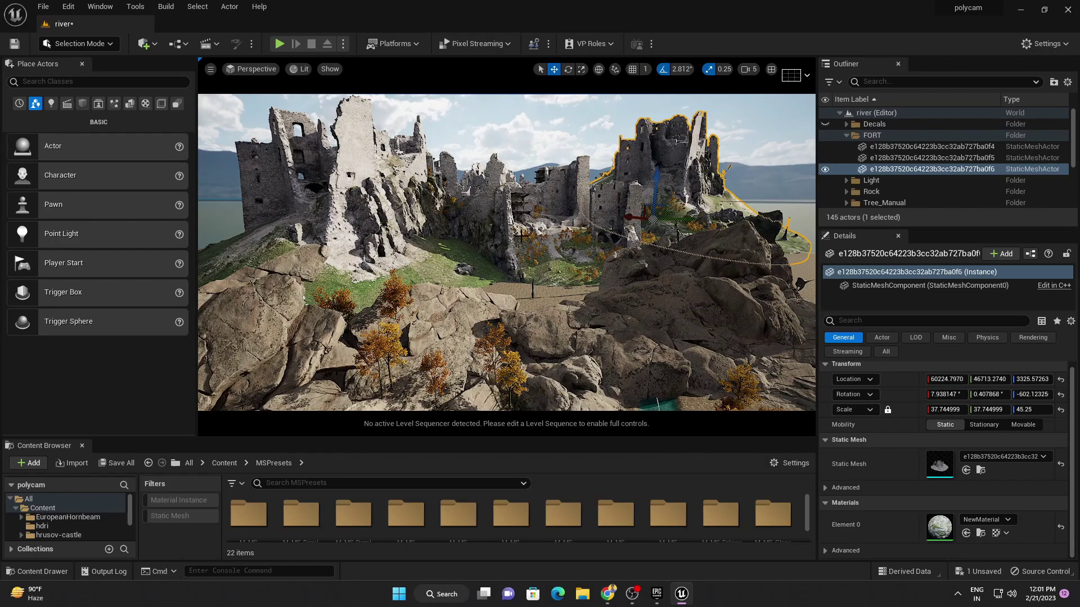
click(536, 245)
right_drag(556, 263, 555, 261)
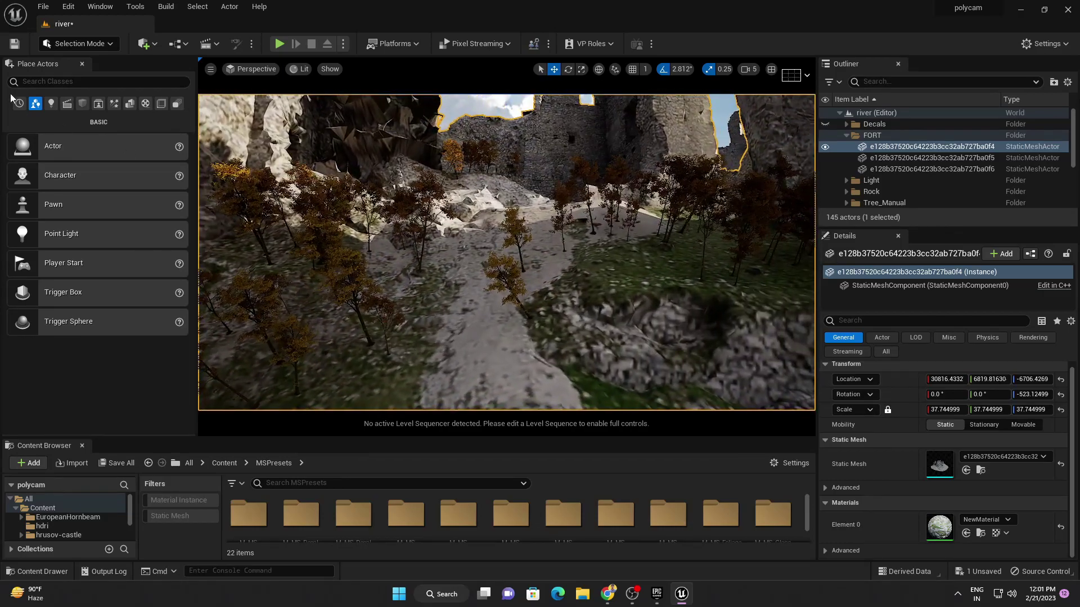
click(75, 45)
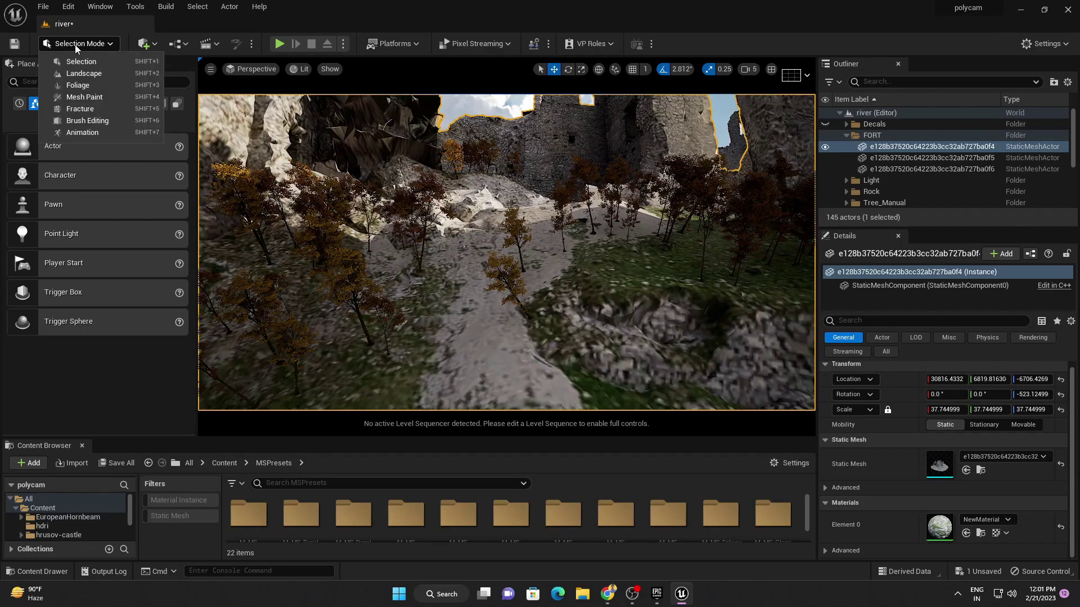
click(77, 86)
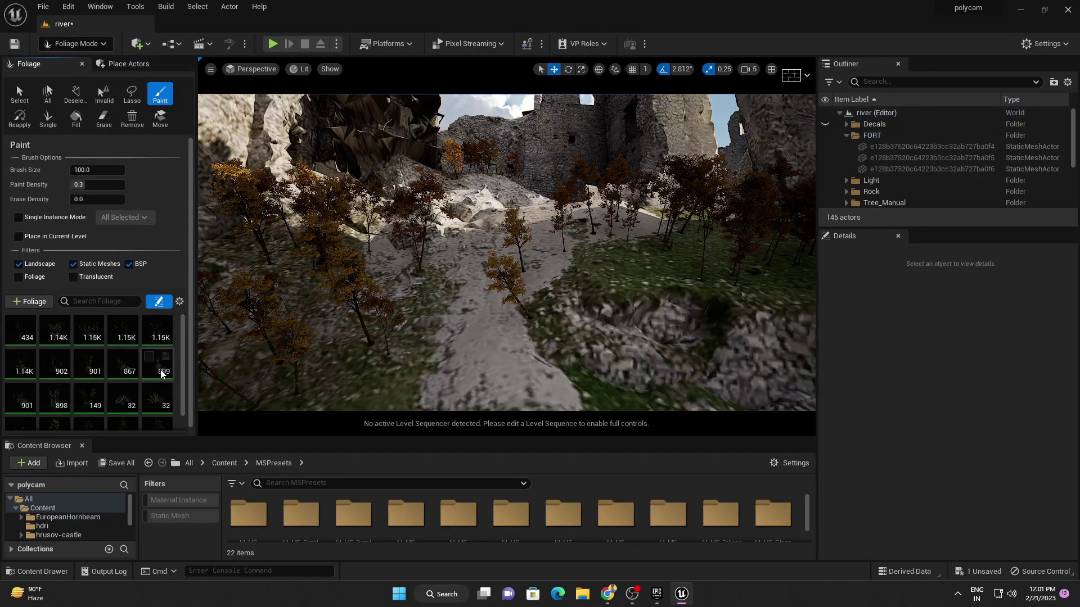
scroll(129, 388, down, 2)
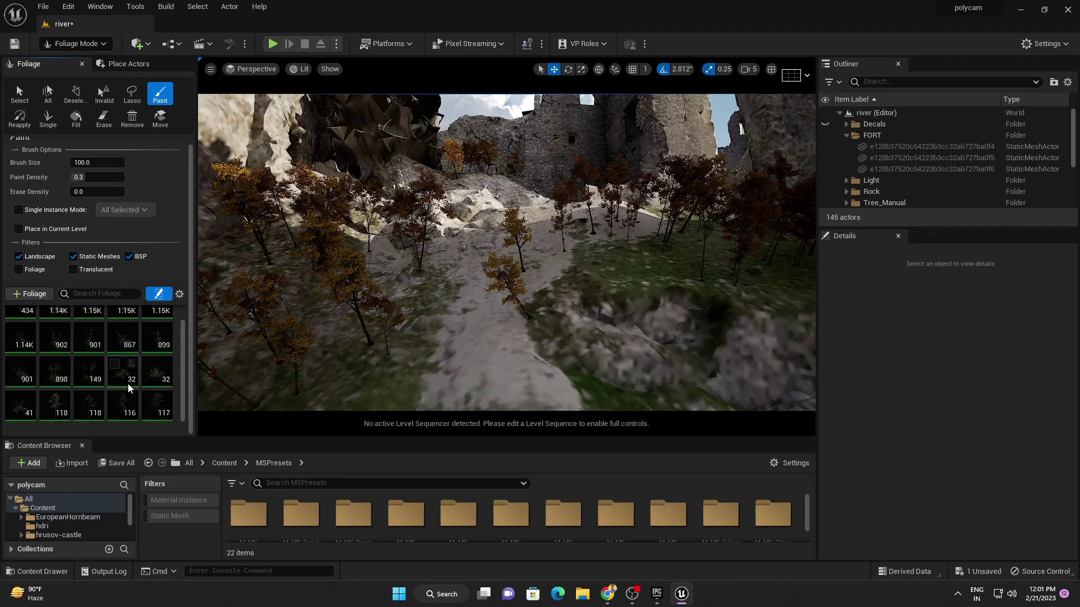
scroll(119, 376, up, 1)
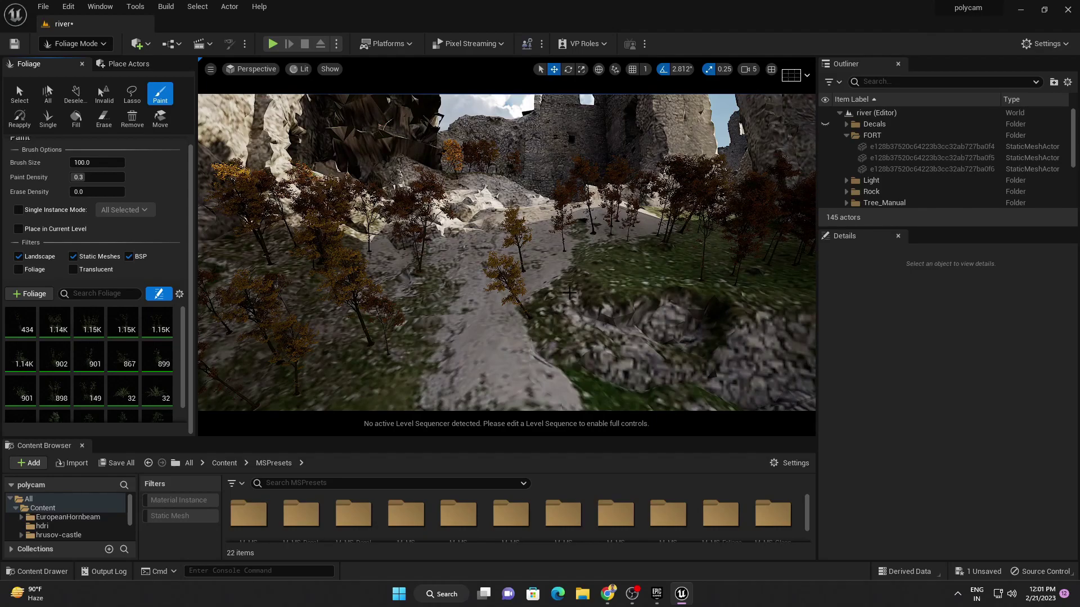
scroll(569, 293, up, 2)
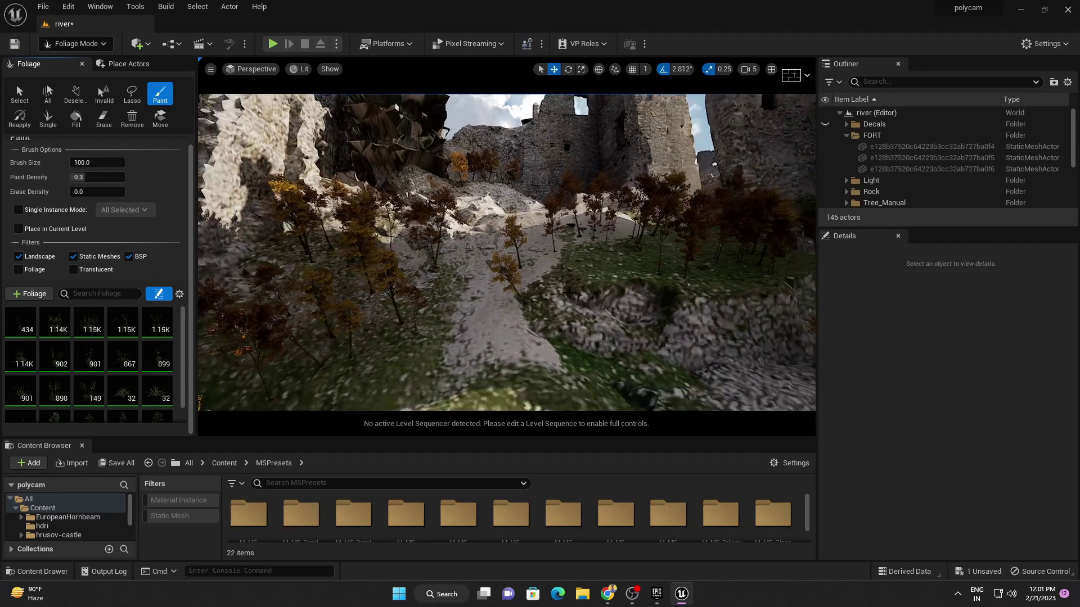
key(1)
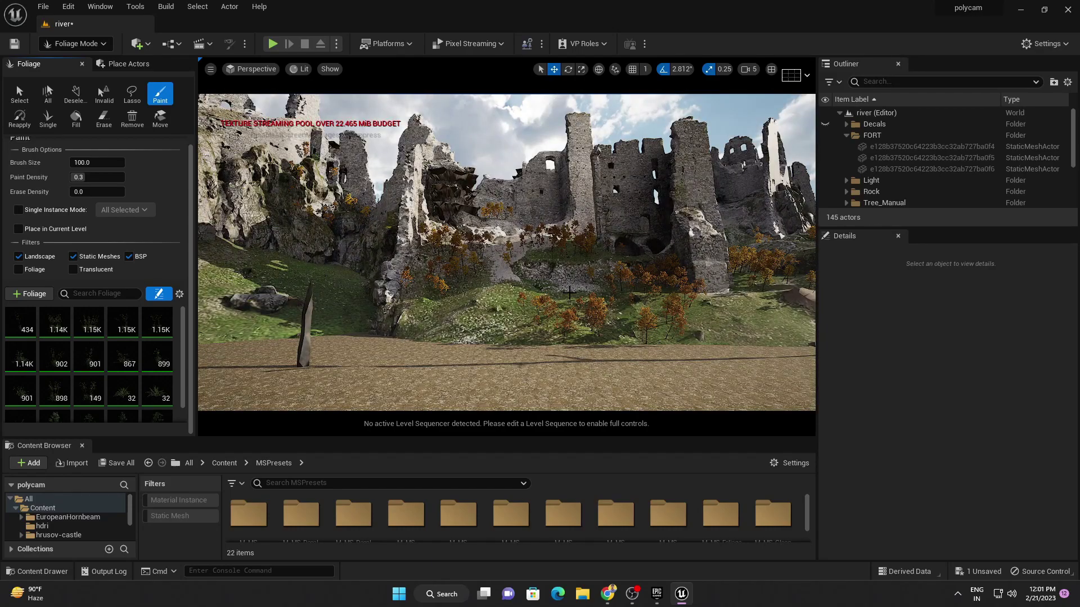
scroll(569, 293, up, 2)
scroll(569, 293, up, 2)
scroll(569, 293, up, 2)
scroll(569, 293, up, 2)
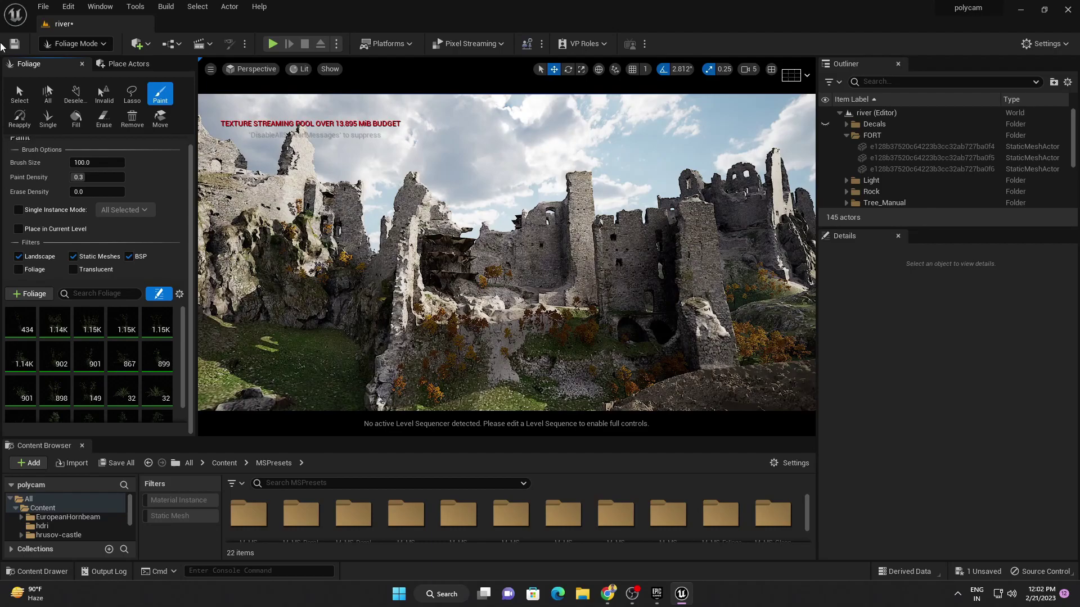
click(90, 45)
click(92, 65)
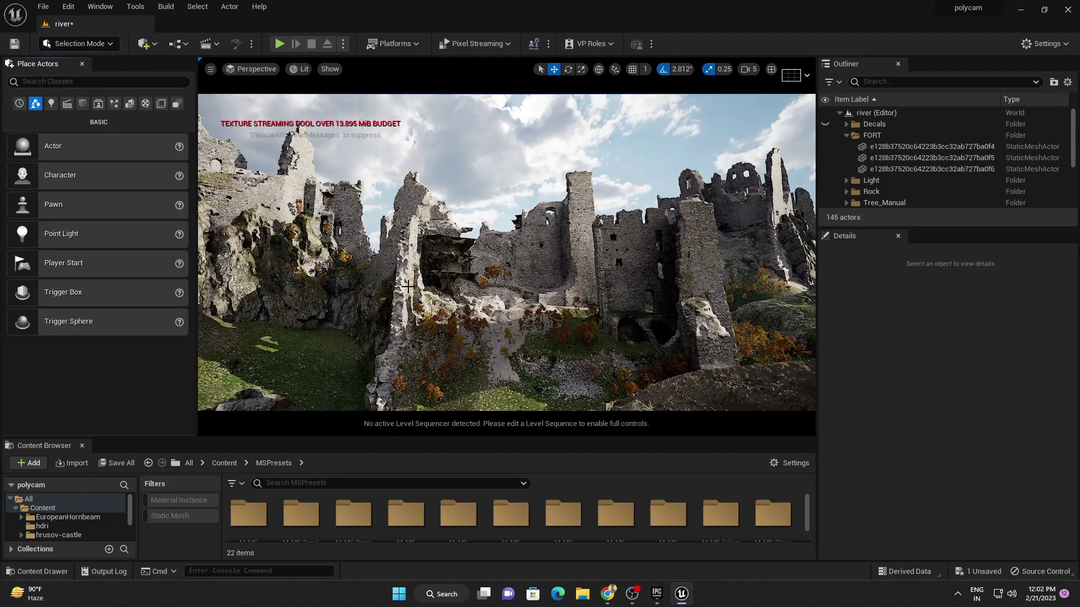
drag(408, 388, 408, 360)
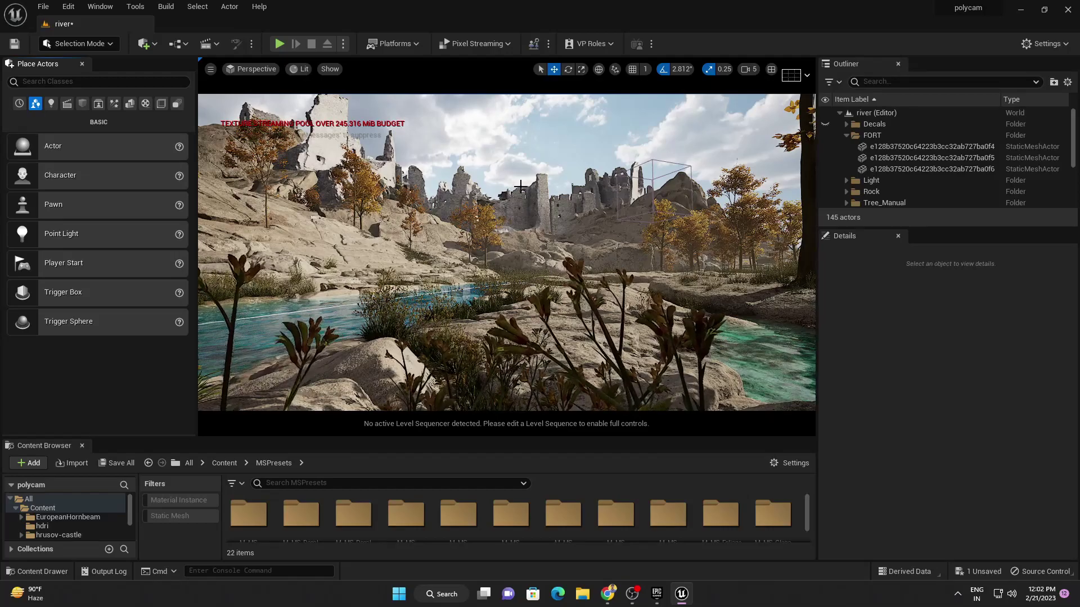
Step: Collapse the Light and FORT Outliner folders, then tilt the view down to the rocks and river
click(506, 146)
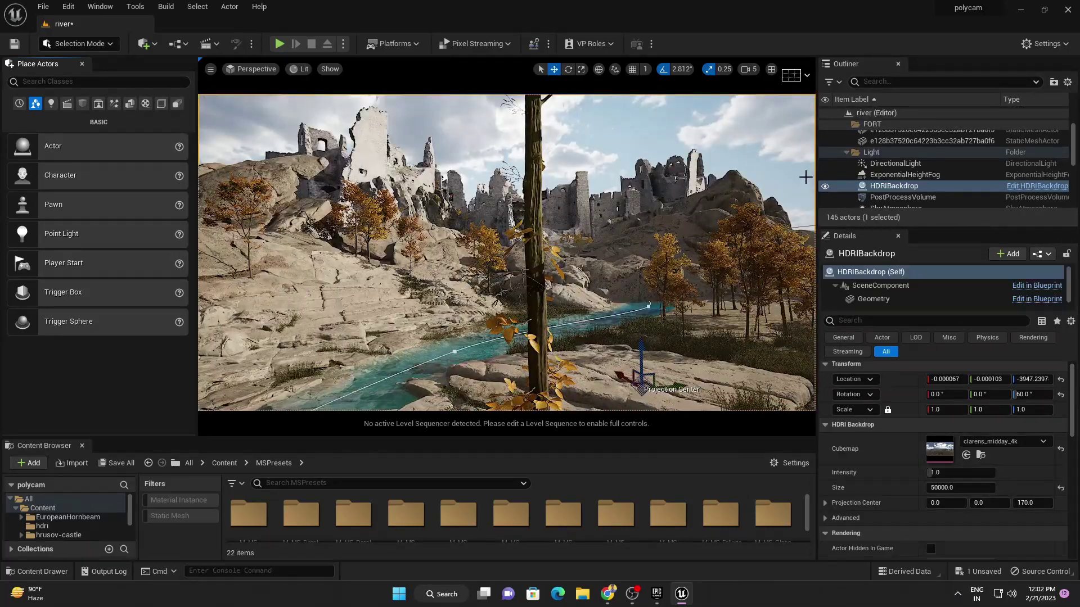
click(846, 152)
scroll(847, 155, up, 3)
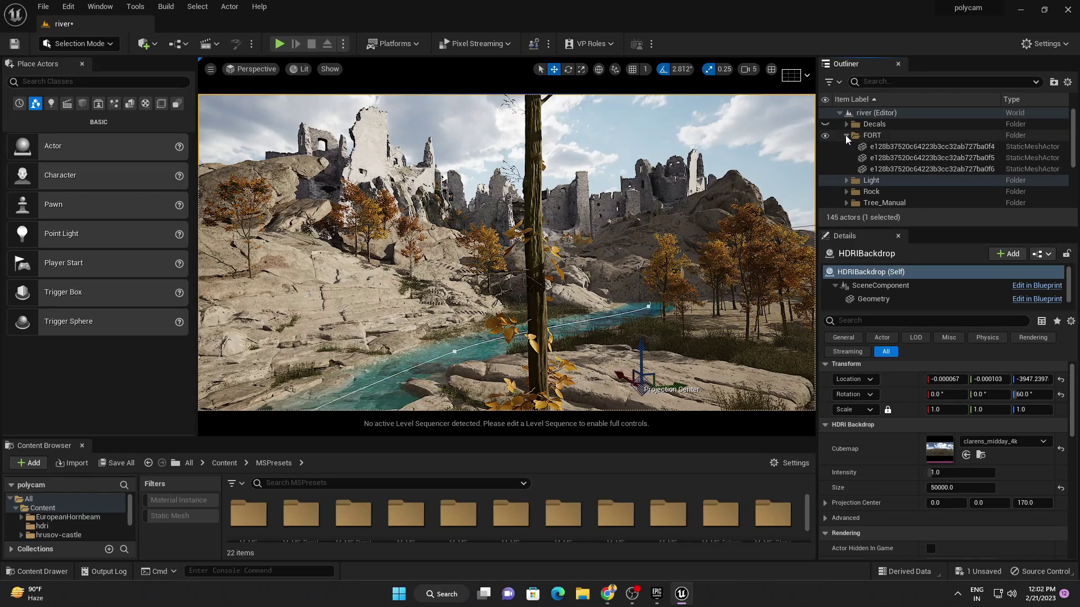
click(846, 137)
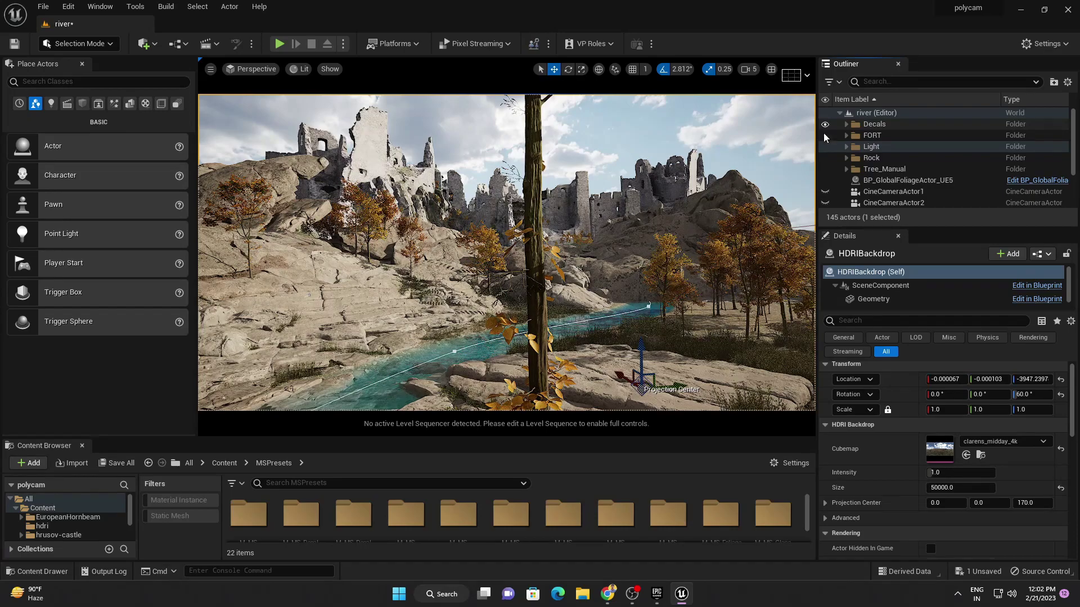
right_drag(308, 294, 310, 293)
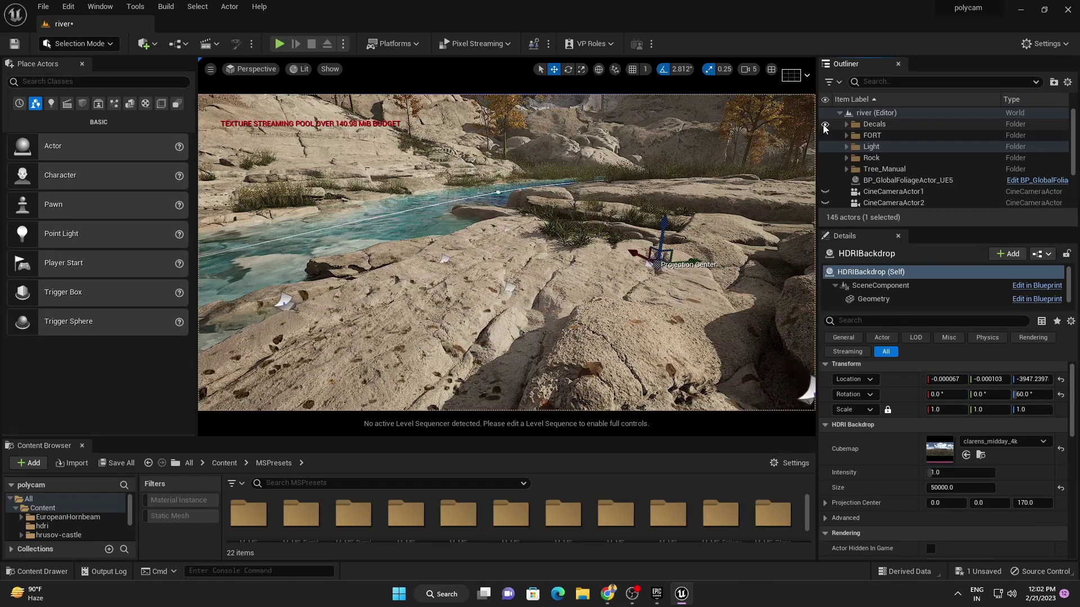
Step: Rotate a dried-leaves decal on the riverside rock to a new angle, then select the HDRIBackdrop sky
right_drag(311, 293, 310, 292)
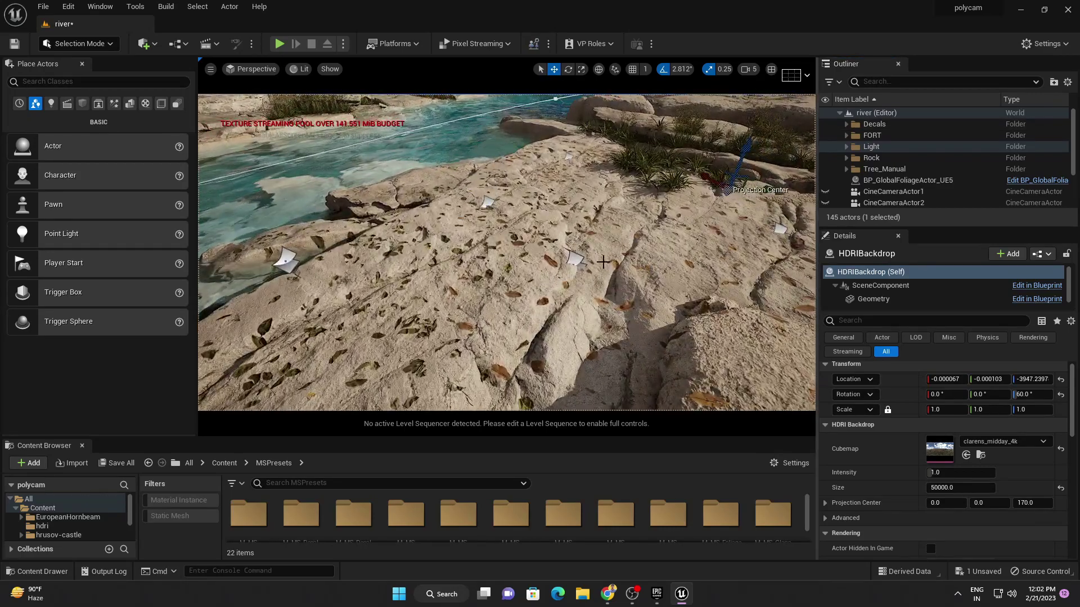
click(578, 262)
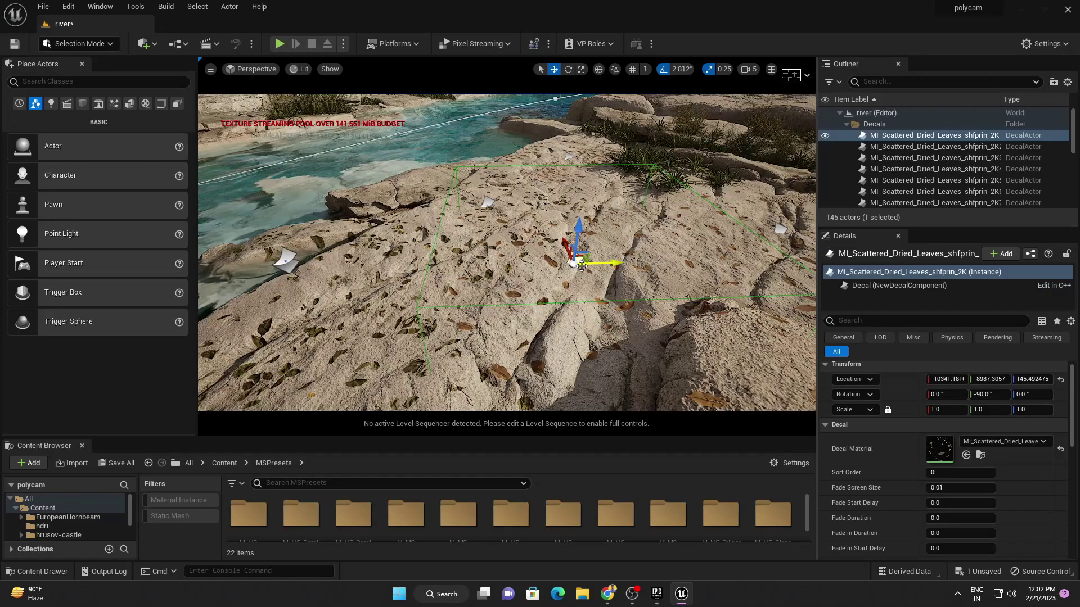
key(e)
drag(578, 262, 568, 236)
mouse_move(499, 247)
mouse_down()
mouse_move(627, 249)
mouse_move(619, 265)
mouse_up()
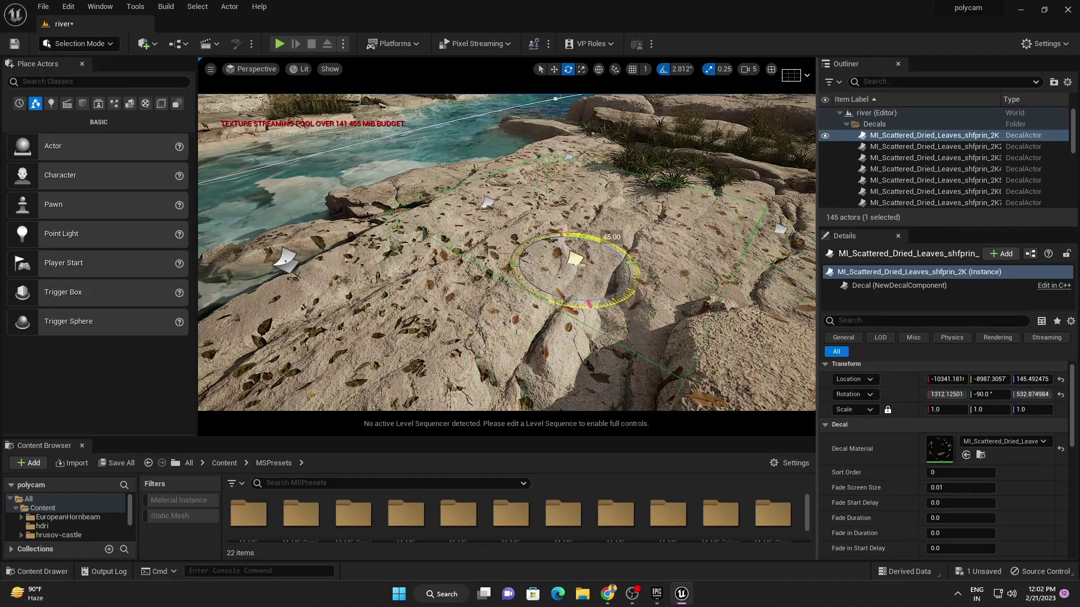
mouse_move(574, 264)
right_down()
mouse_move(506, 214)
mouse_move(495, 169)
mouse_move(686, 269)
right_up()
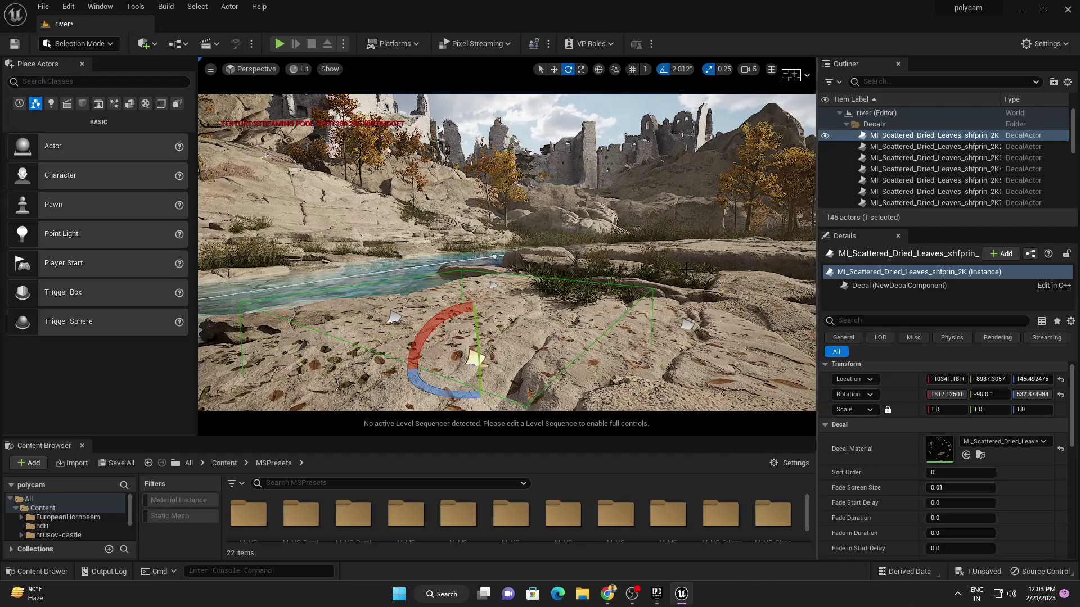
mouse_move(722, 268)
right_down()
mouse_move(636, 154)
mouse_move(608, 149)
right_up()
click(614, 159)
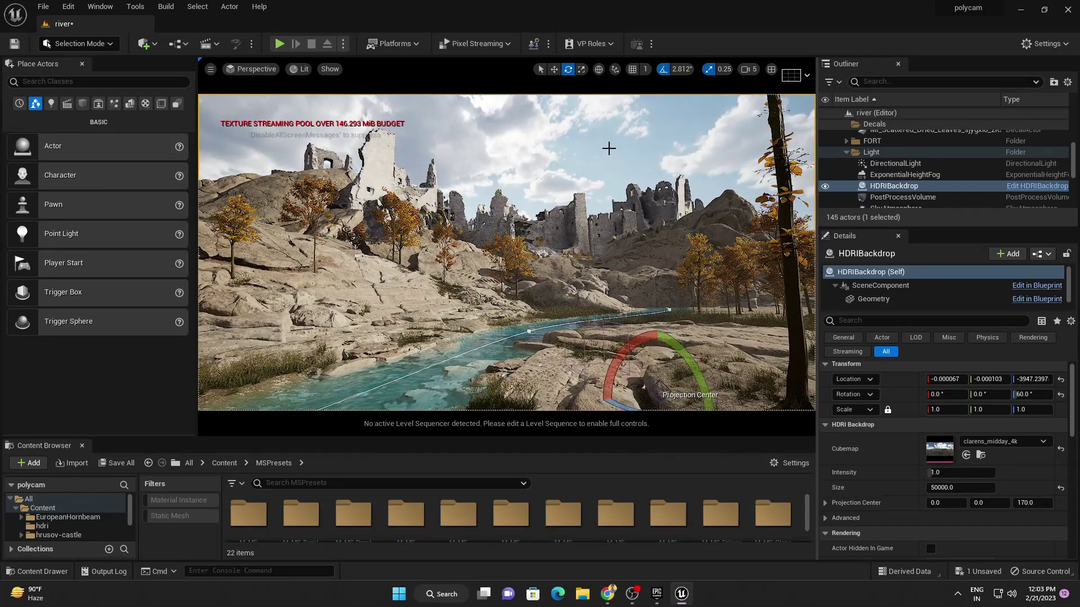
Step: Pan the view across the river scene toward the autumn trees and castle ruins
right_drag(608, 148, 603, 163)
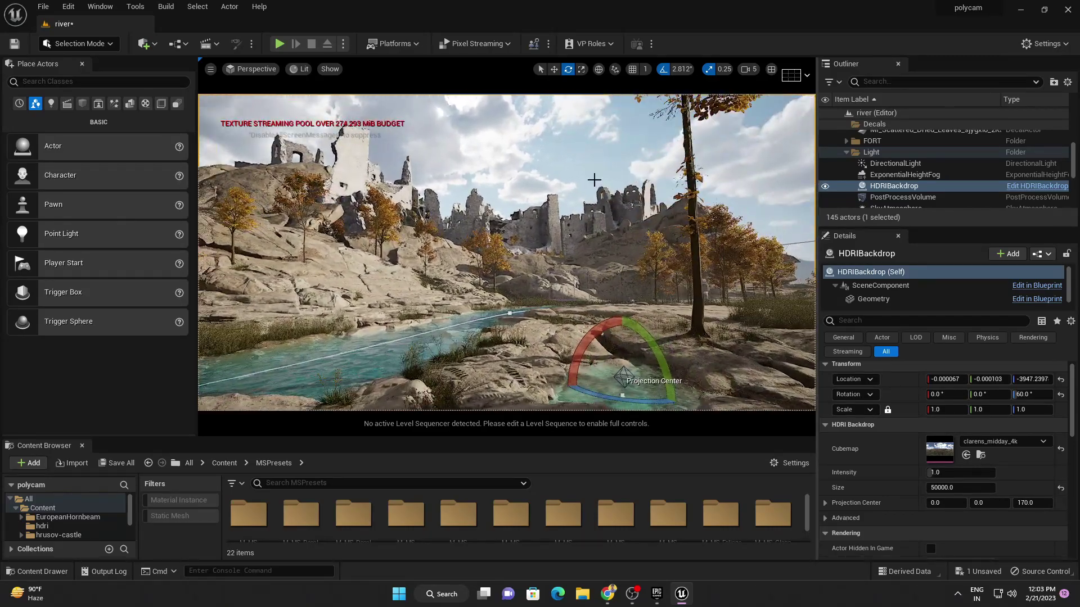